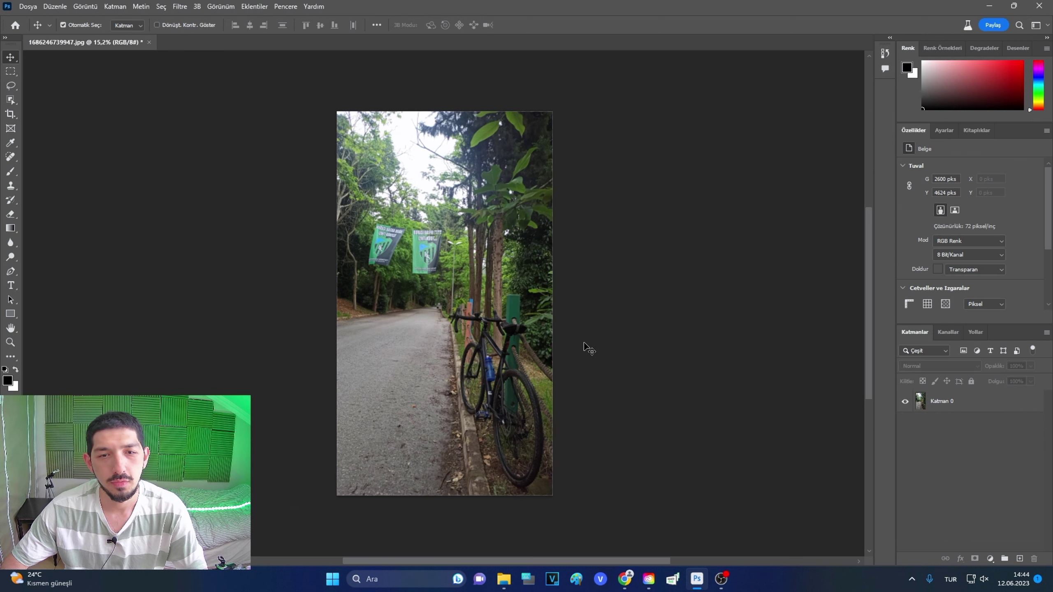
- Crop-extend both sides of the bicycle photo equally to a 7258 x 4624 px canvas
{"action": "scroll", "coordinate": [583, 342], "scroll_direction": "left", "scroll_amount": 1}
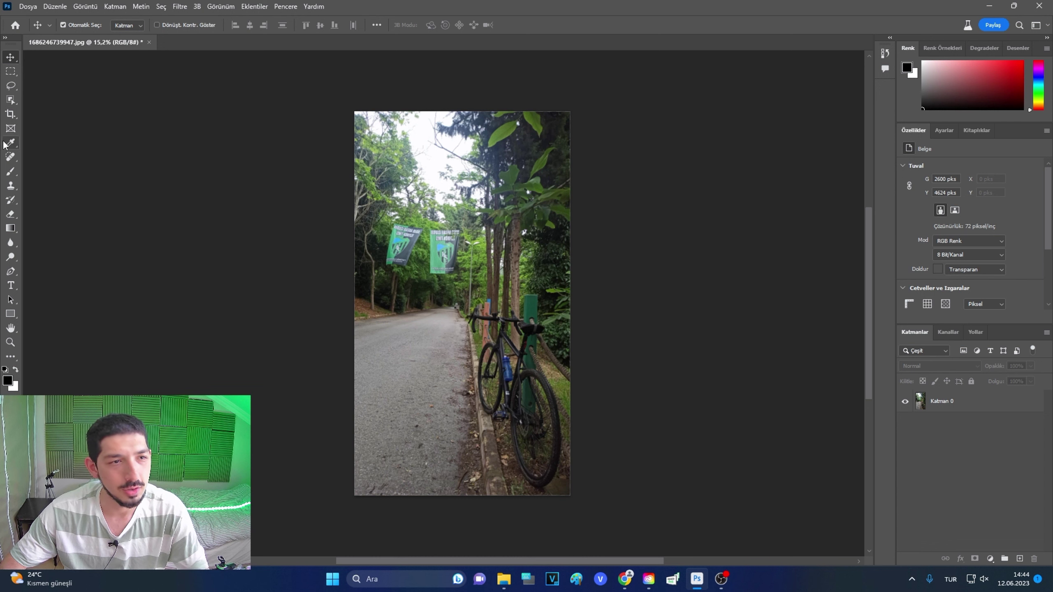
{"action": "left_click", "coordinate": [12, 111]}
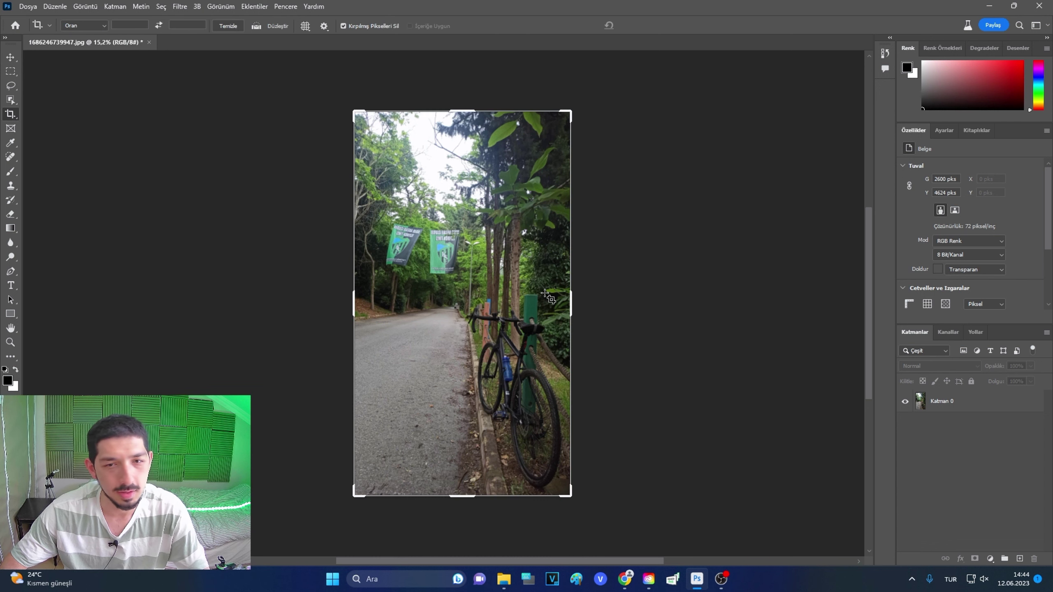
{"action": "left_click_drag", "start_coordinate": [577, 306], "coordinate": [768, 313]}
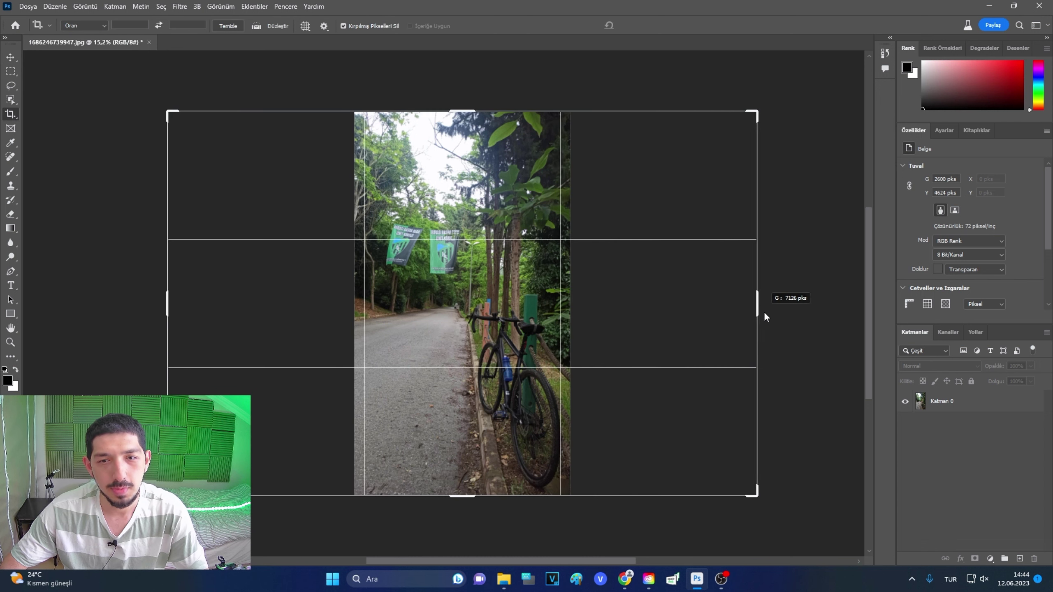
{"action": "left_click", "coordinate": [144, 243]}
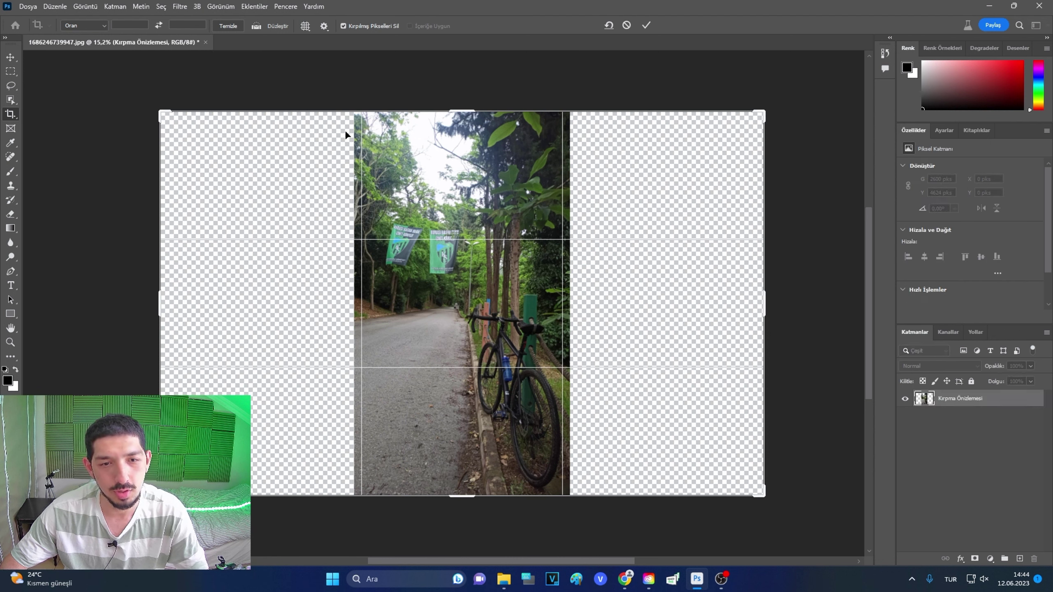
{"action": "left_click", "coordinate": [10, 71]}
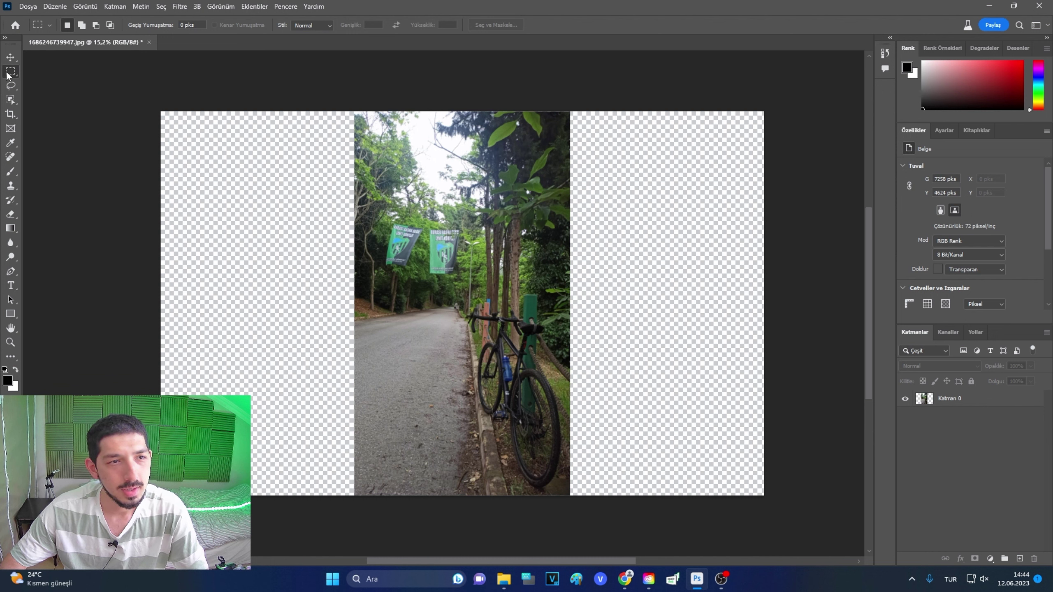
- Select the photo, invert the selection, and Generative Fill the empty sides with no prompt
{"action": "left_click_drag", "start_coordinate": [357, 114], "coordinate": [565, 493]}
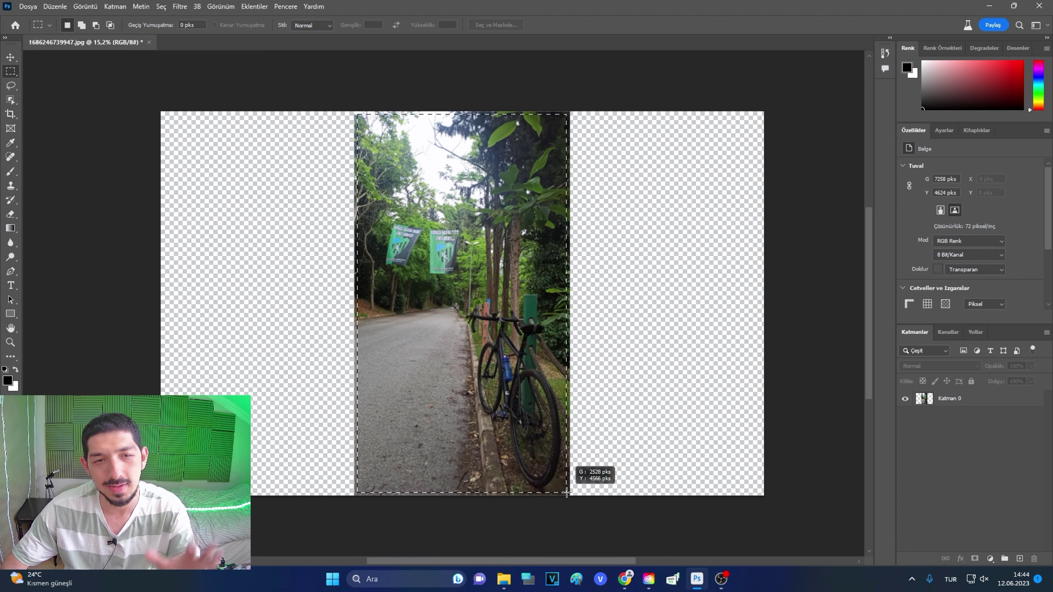
{"action": "left_click_drag", "start_coordinate": [564, 493], "coordinate": [566, 492]}
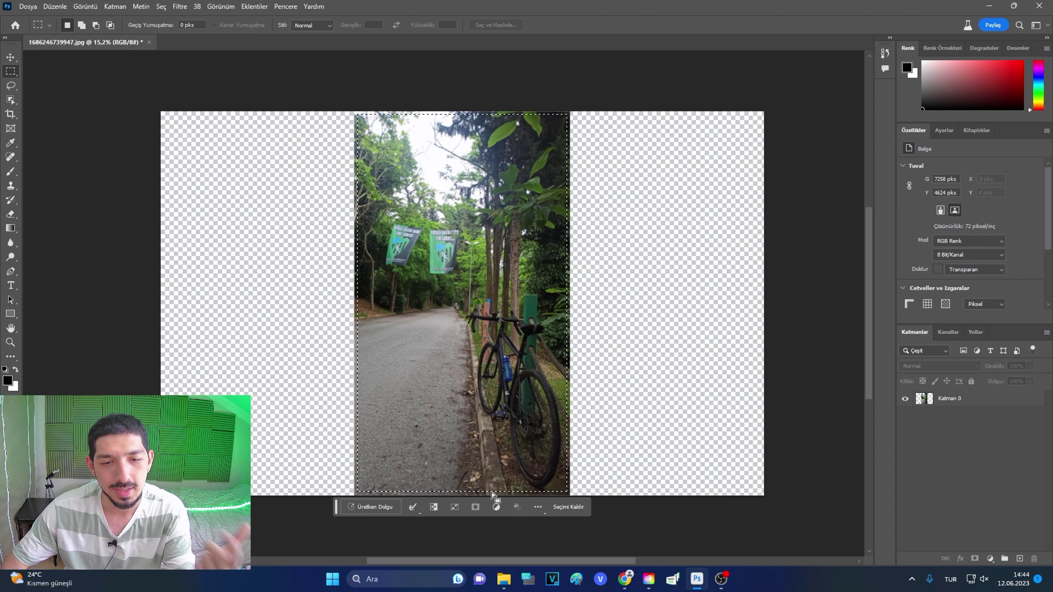
{"action": "left_click", "coordinate": [432, 508]}
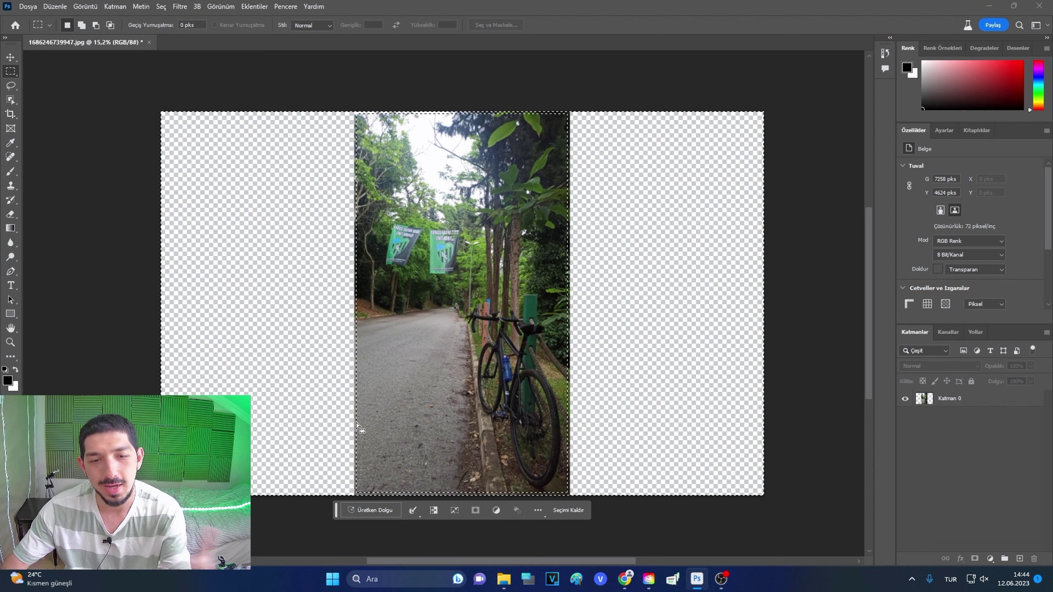
{"action": "left_click", "coordinate": [375, 511]}
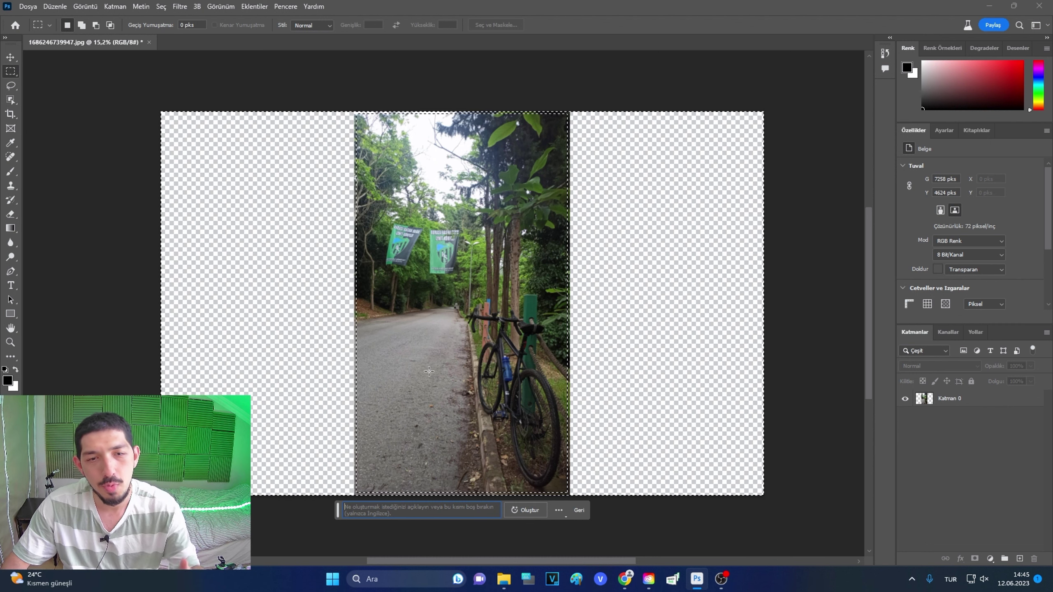
{"action": "left_click", "coordinate": [530, 510]}
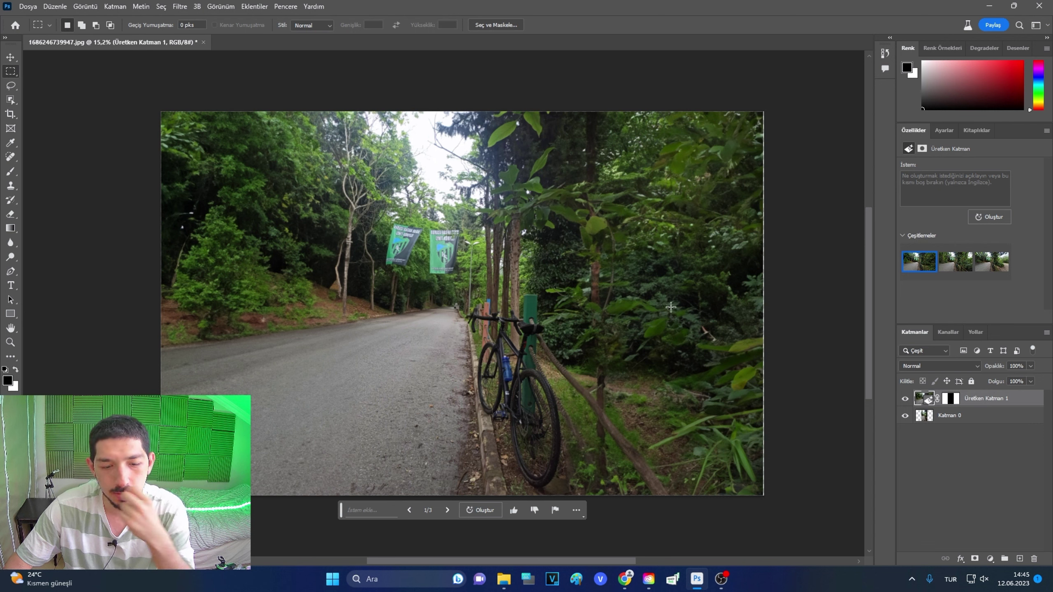
- Drag the original photo layer Katman 0 around the canvas with the Move tool
{"action": "left_click_drag", "start_coordinate": [598, 277], "coordinate": [634, 280]}
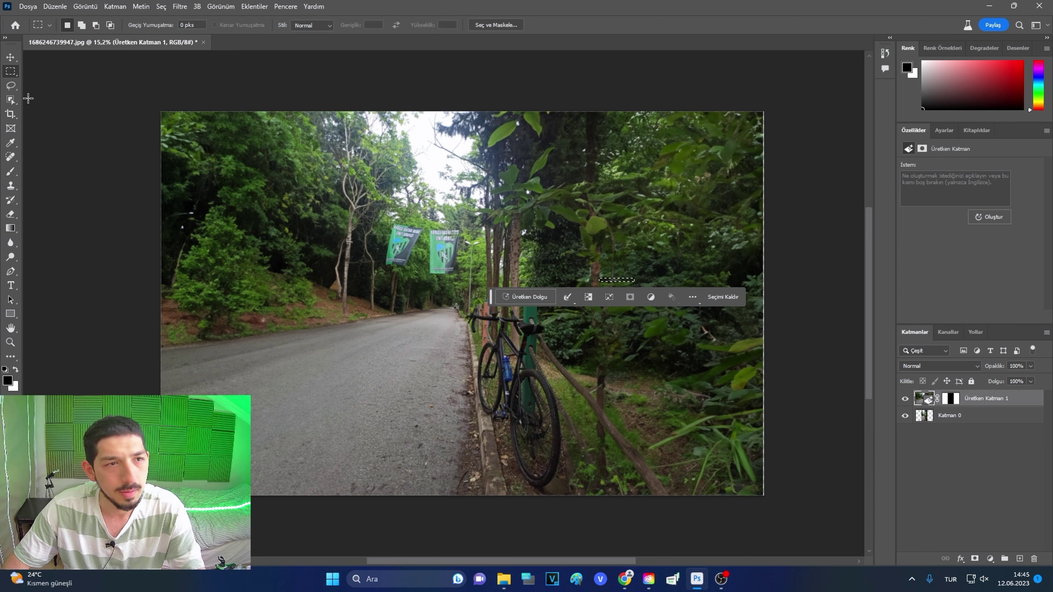
{"action": "left_click", "coordinate": [10, 57]}
{"action": "left_click_drag", "start_coordinate": [401, 209], "coordinate": [427, 219]}
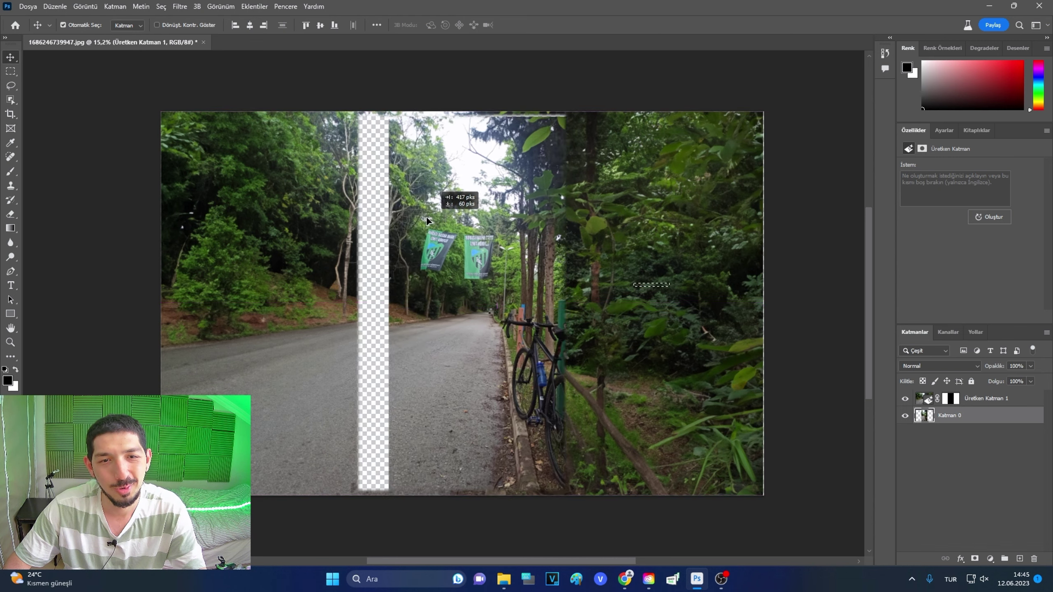
{"action": "mouse_move", "coordinate": [426, 216]}
{"action": "left_mouse_down"}
{"action": "mouse_move", "coordinate": [374, 274]}
{"action": "mouse_move", "coordinate": [387, 240]}
{"action": "left_mouse_up"}
{"action": "left_click_drag", "start_coordinate": [403, 190], "coordinate": [405, 193]}
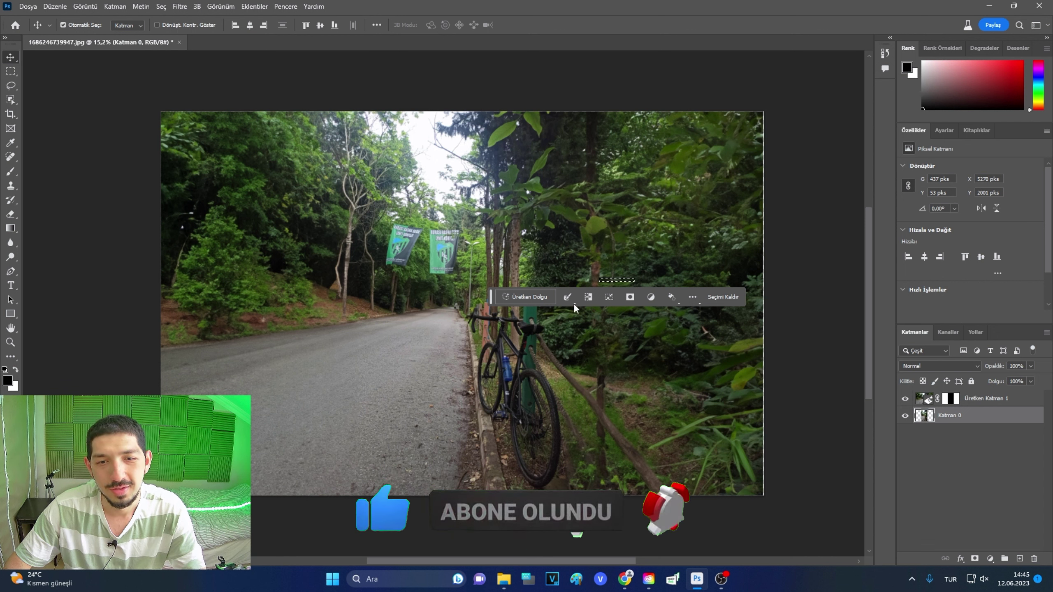
- Deselect, then undo the layer move and the generated side fill
{"action": "left_click", "coordinate": [714, 295]}
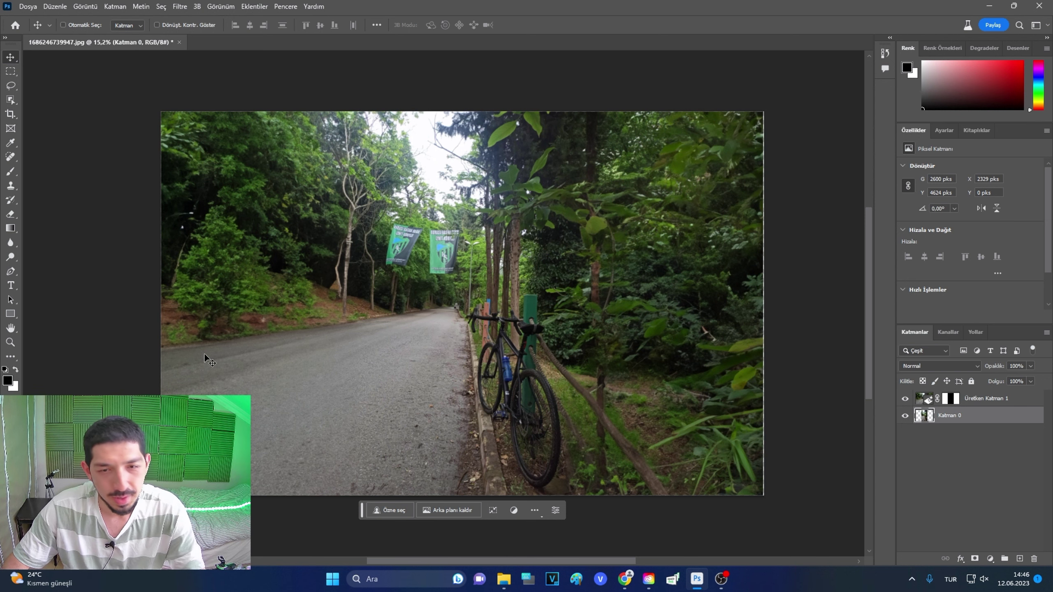
{"action": "key", "text": "ctrl"}
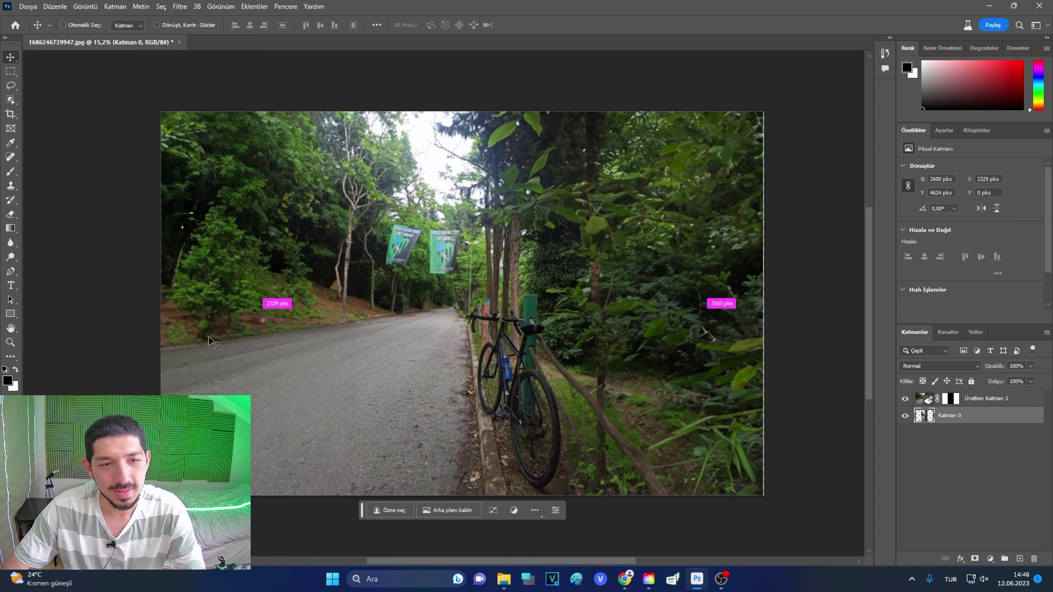
{"action": "key", "text": "ctrl+z"}
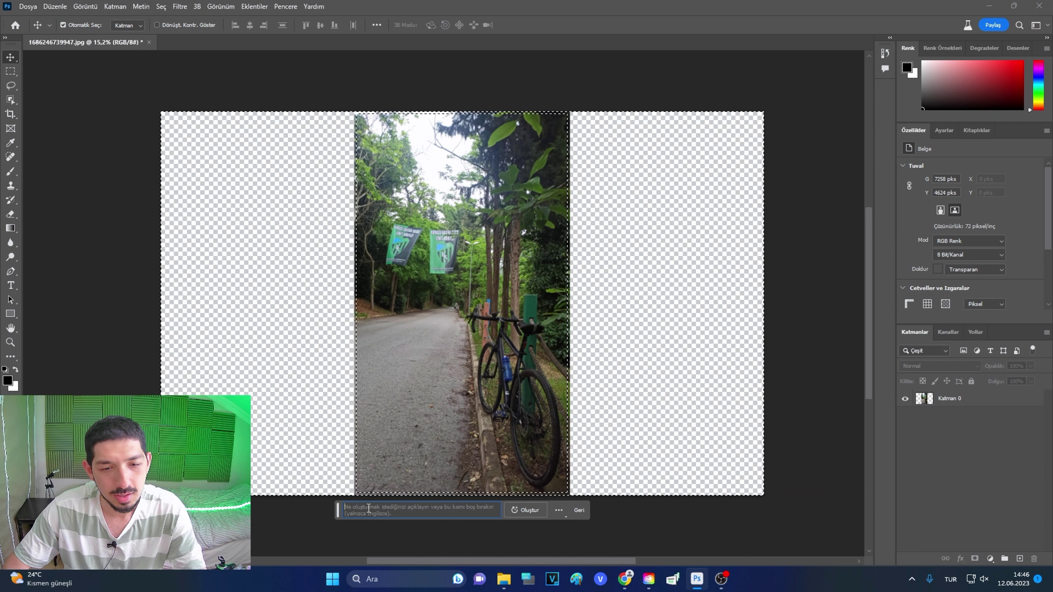
- Clear the previous source text in Bing Translator
{"action": "left_click", "coordinate": [632, 581]}
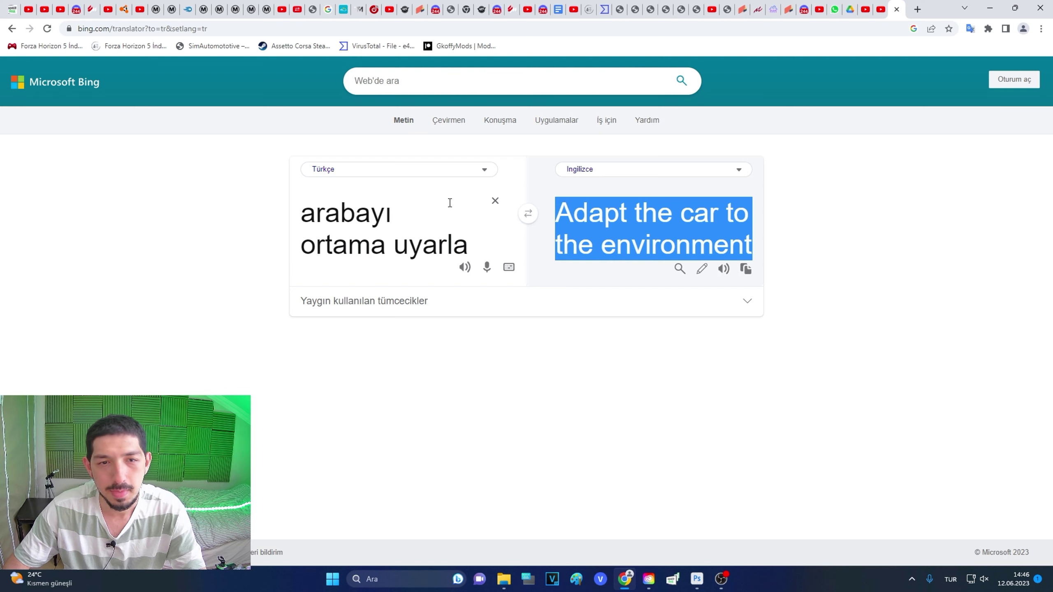
{"action": "left_click", "coordinate": [494, 201]}
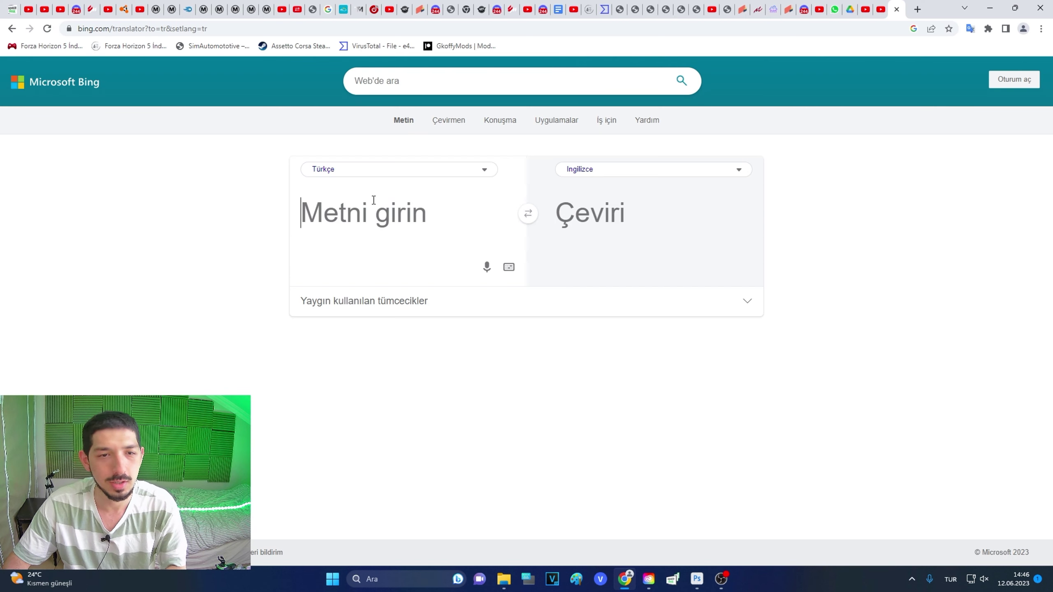
{"action": "left_click", "coordinate": [379, 202]}
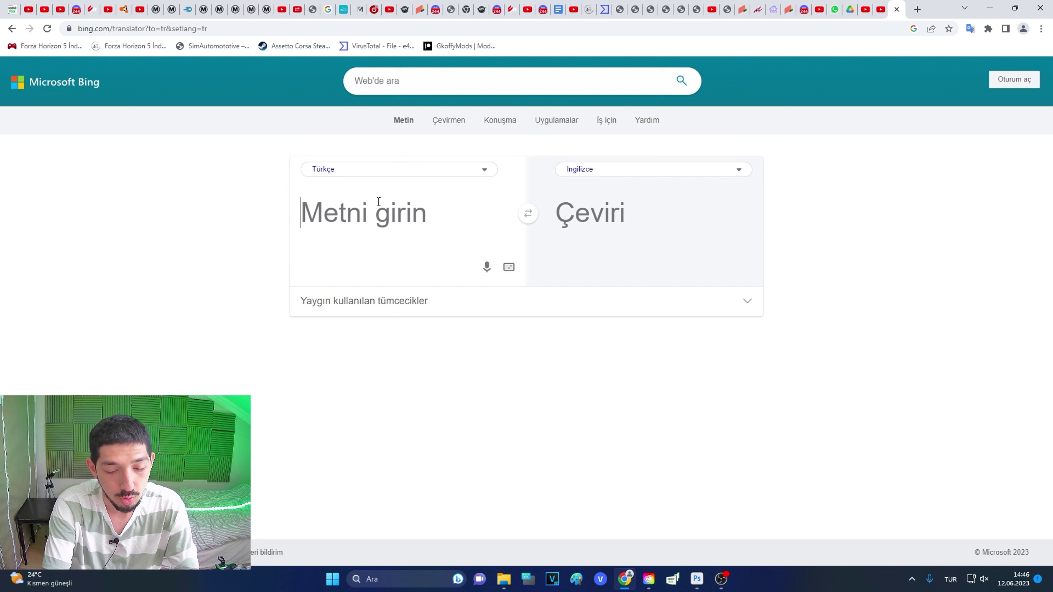
{"action": "type", "text": "or"}
{"action": "key", "text": "BackSpace"}
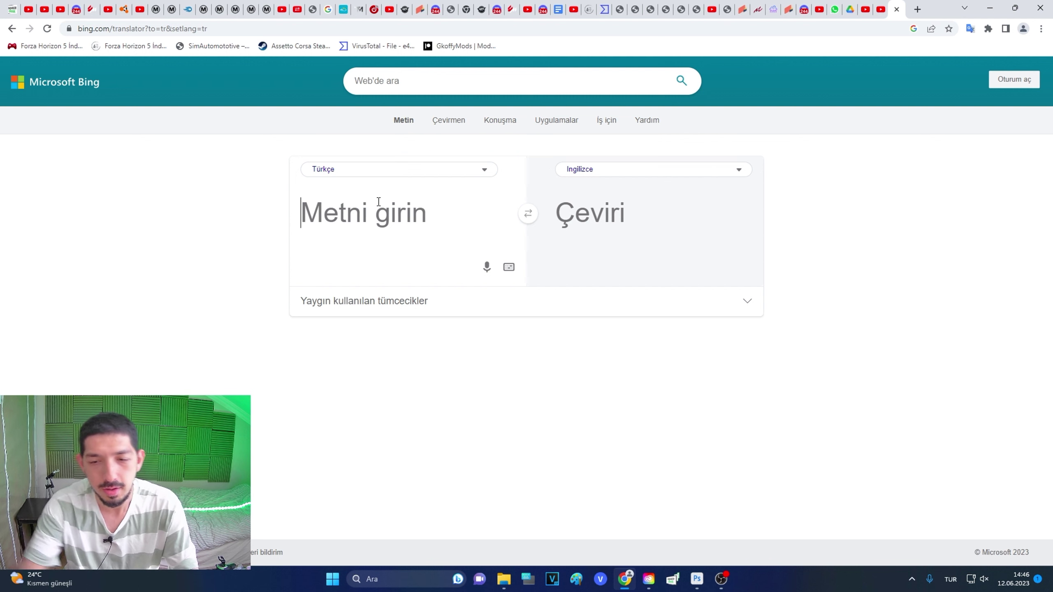
{"action": "left_click", "coordinate": [705, 588]}
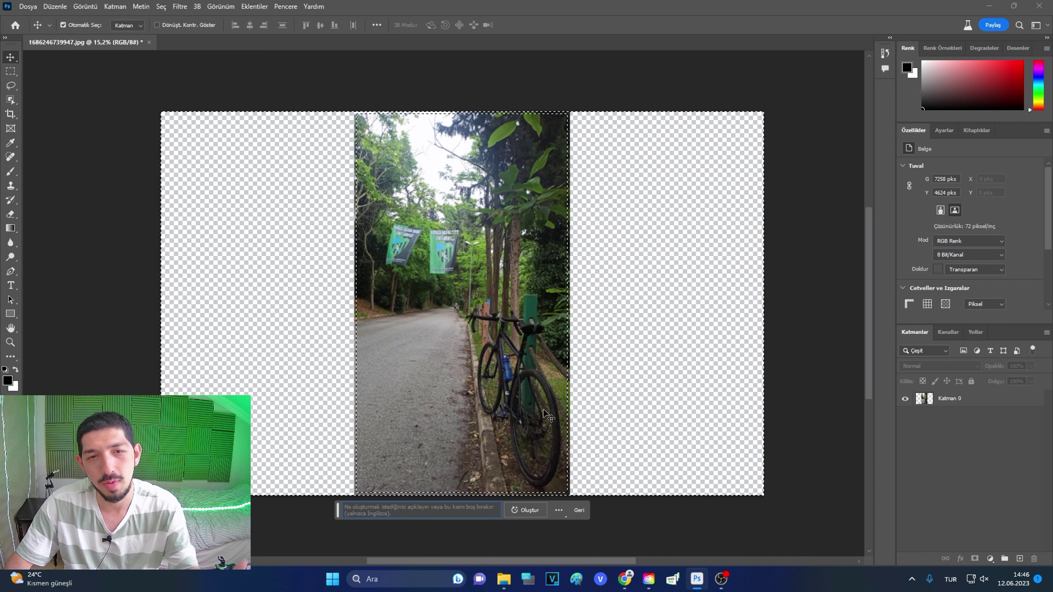
- Translate 'çam ağaçları içerisin orman', copy 'pine trees in the forest', and generate it into the sides
{"action": "left_click", "coordinate": [625, 578]}
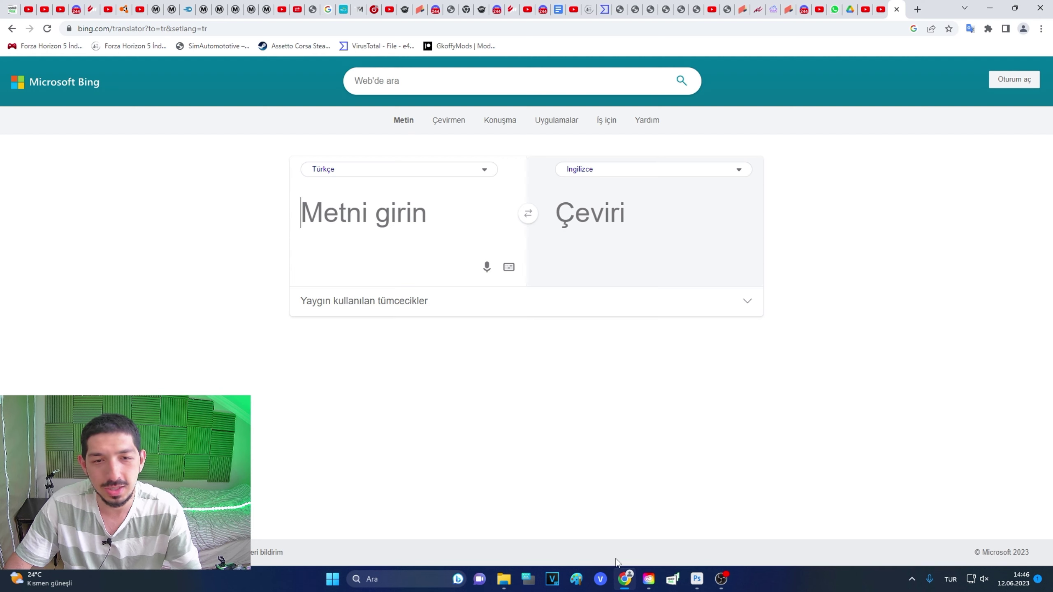
{"action": "type", "text": "çam ağaçları"}
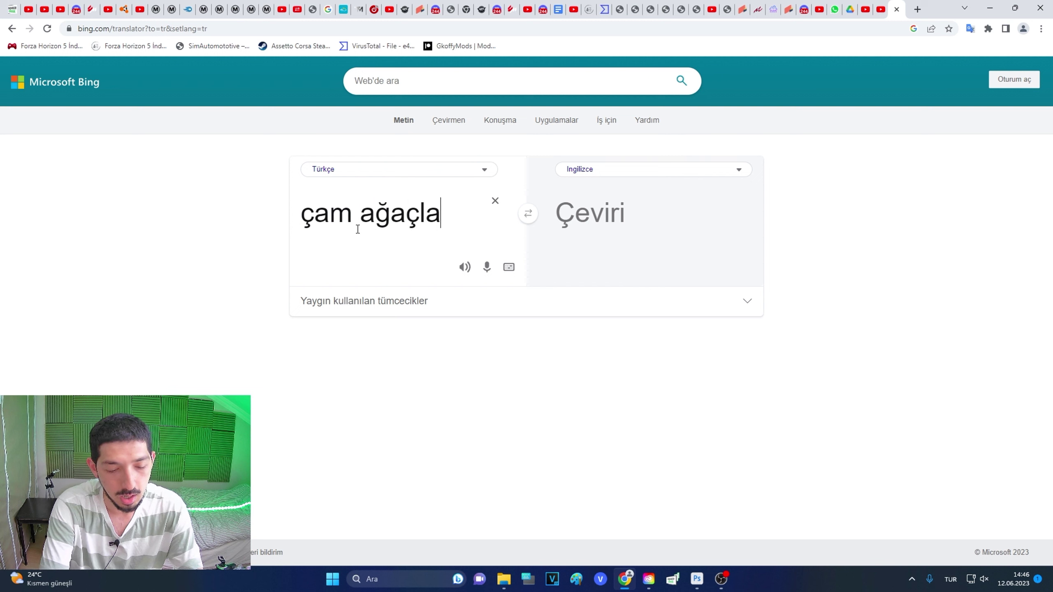
{"action": "type", "text": " iç"}
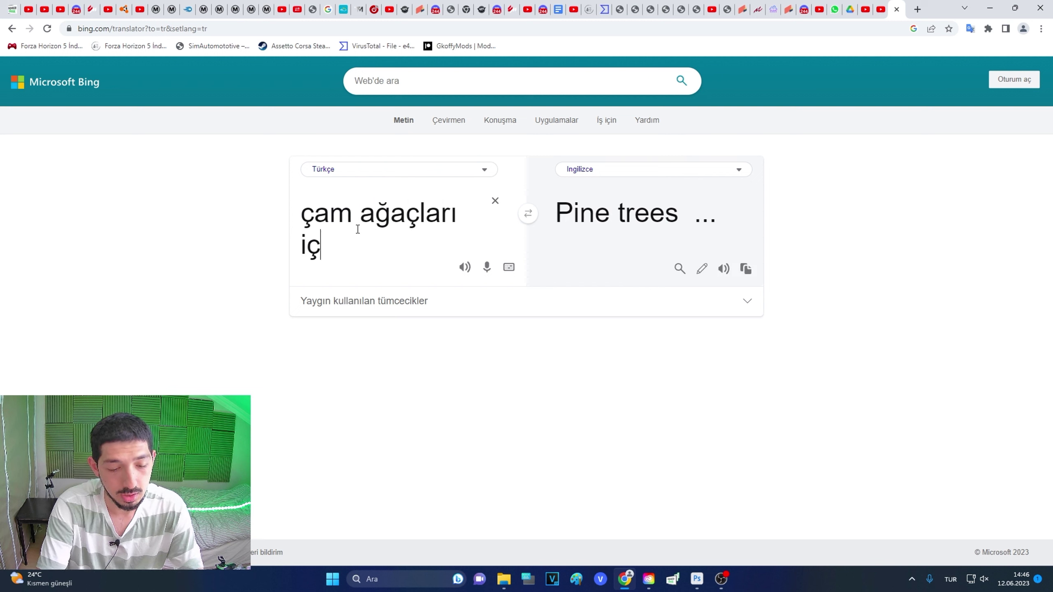
{"action": "type", "text": "erisin orman"}
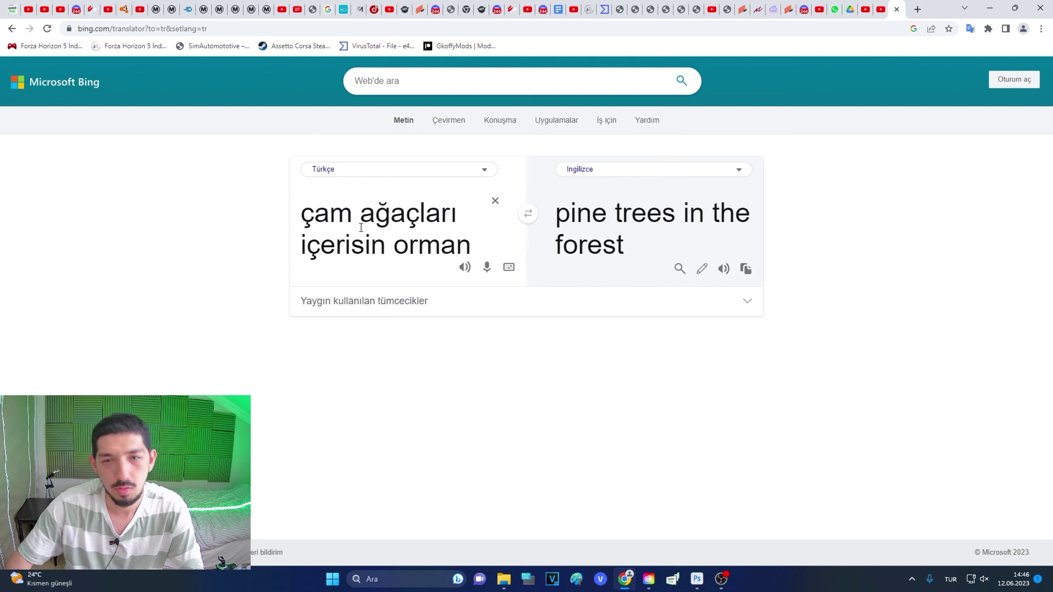
{"action": "left_click", "coordinate": [745, 268]}
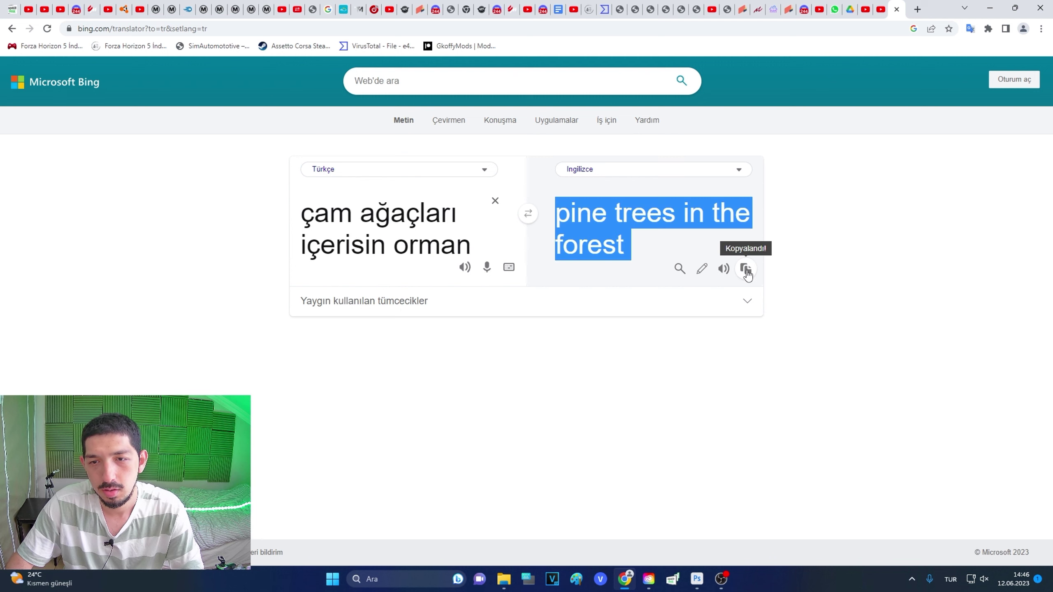
{"action": "left_click", "coordinate": [696, 579]}
{"action": "left_click", "coordinate": [525, 509]}
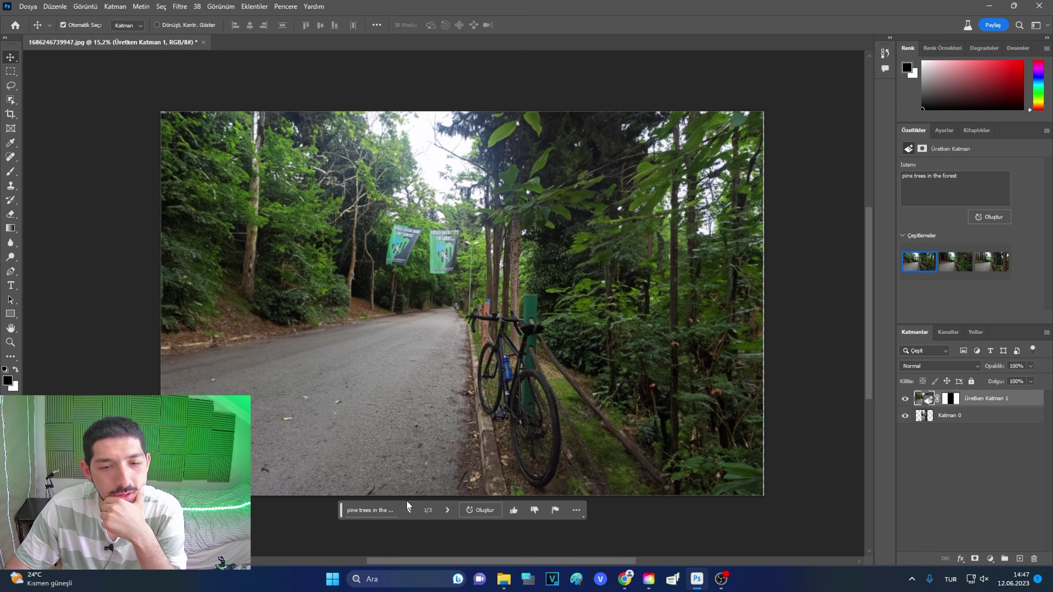
- Compare the three pine forest variations and keep the first one
{"action": "left_click", "coordinate": [958, 263]}
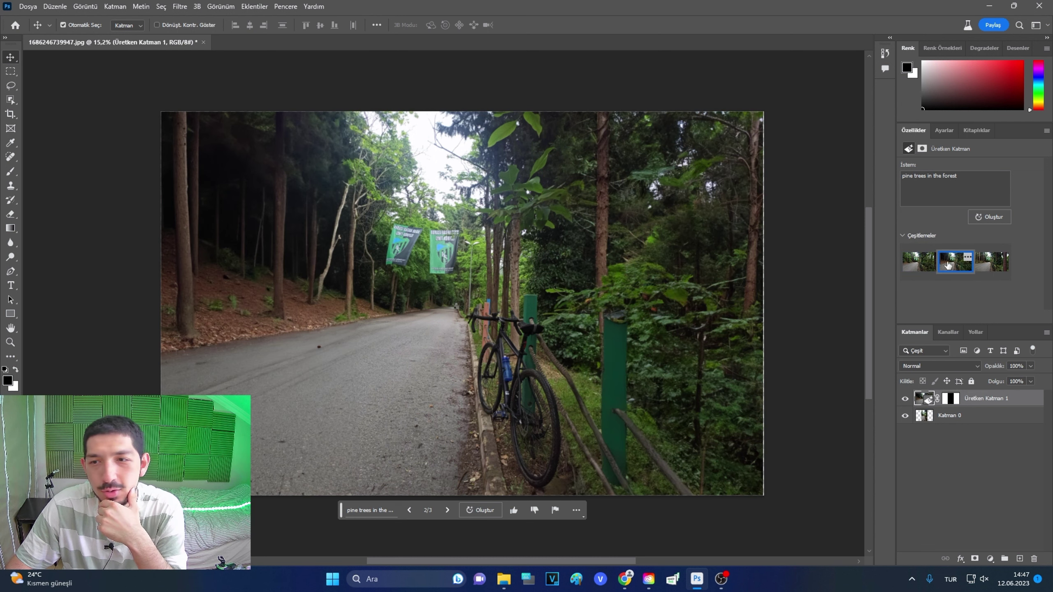
{"action": "left_click", "coordinate": [924, 266]}
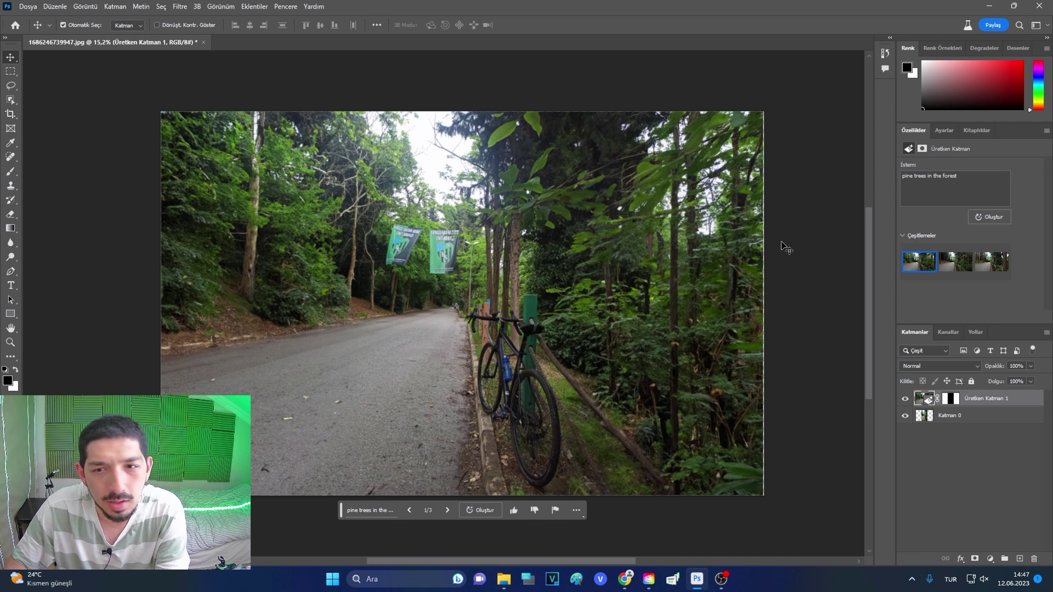
{"action": "left_click", "coordinate": [952, 260]}
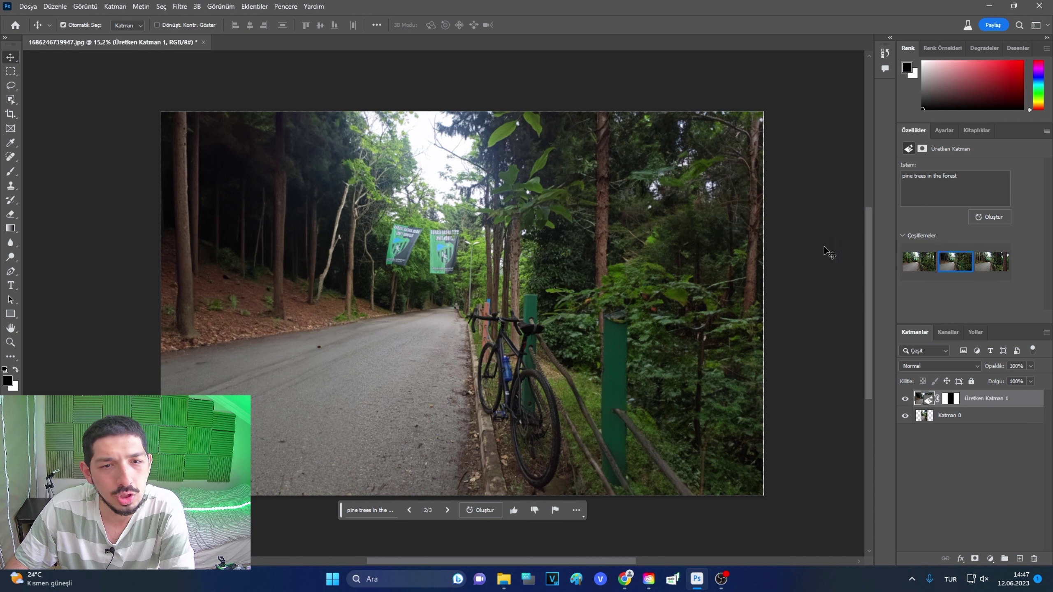
{"action": "left_click", "coordinate": [993, 266]}
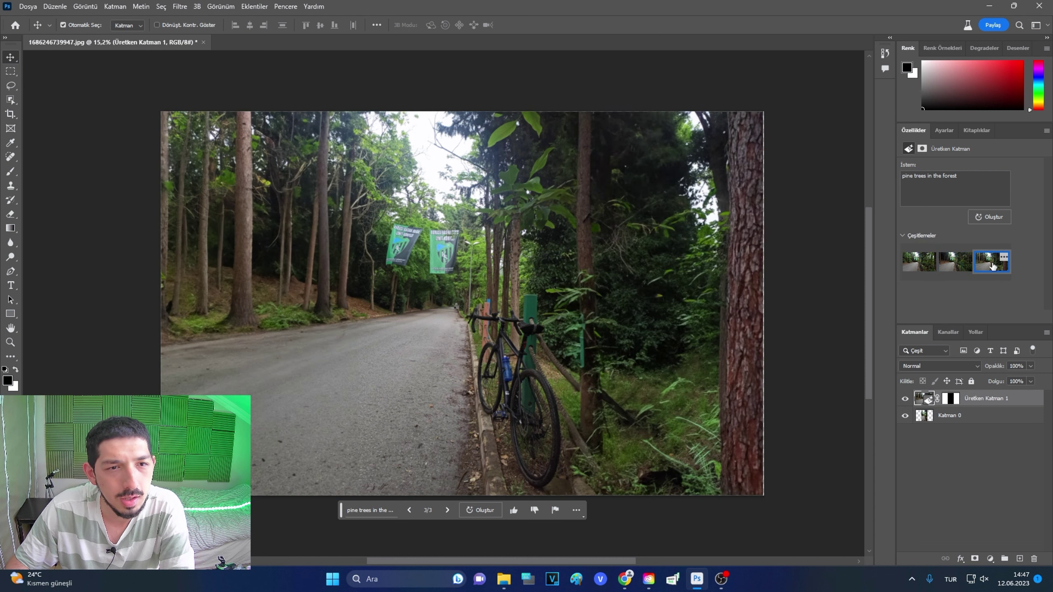
{"action": "mouse_move", "coordinate": [919, 262]}
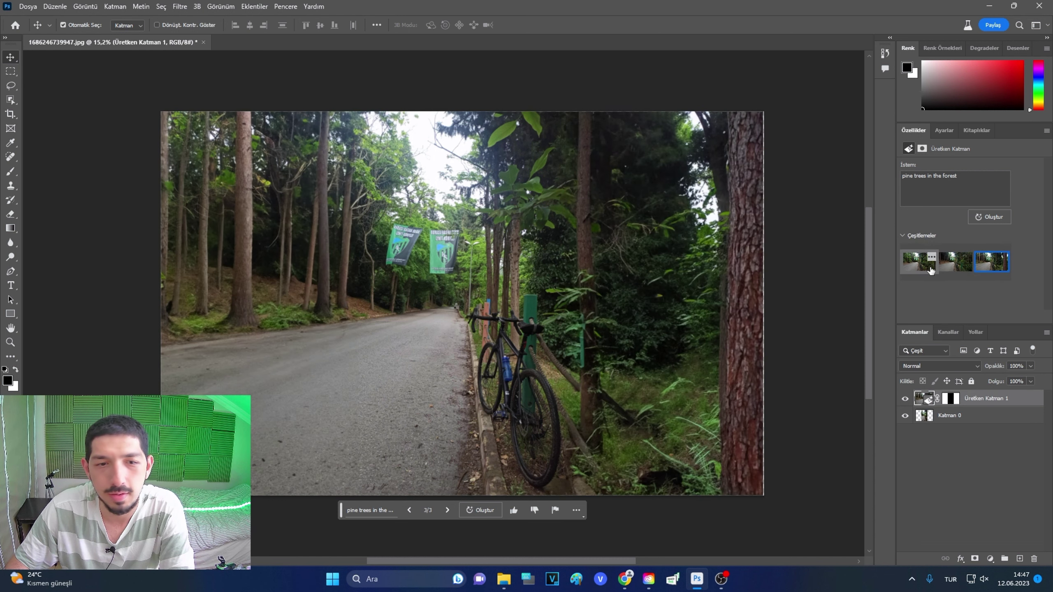
{"action": "left_click", "coordinate": [928, 268]}
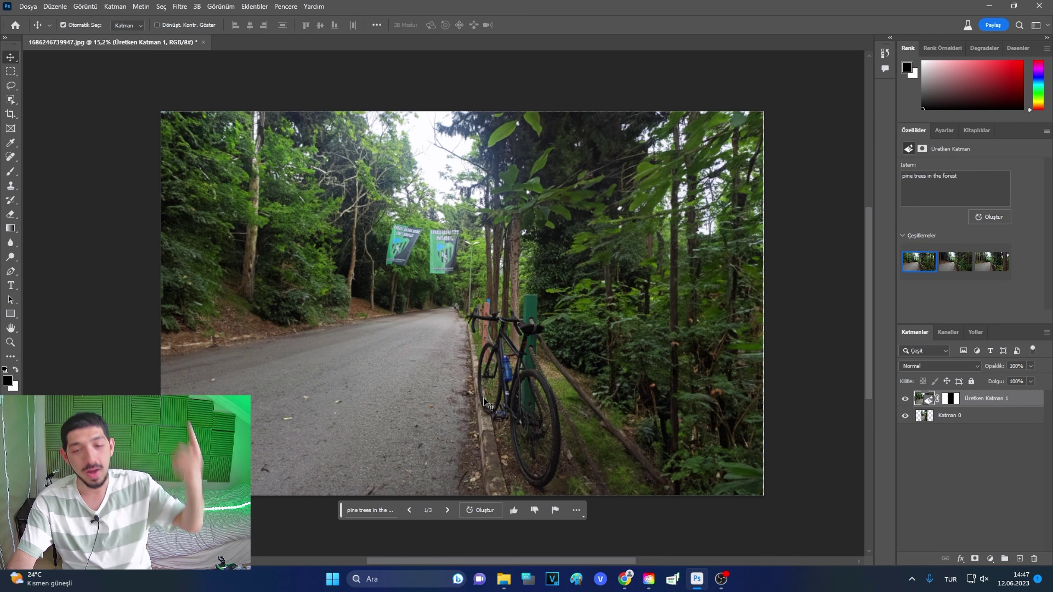
- Translate 'çöl' in Bing Translator and copy the English word 'desert'
{"action": "left_click", "coordinate": [625, 579]}
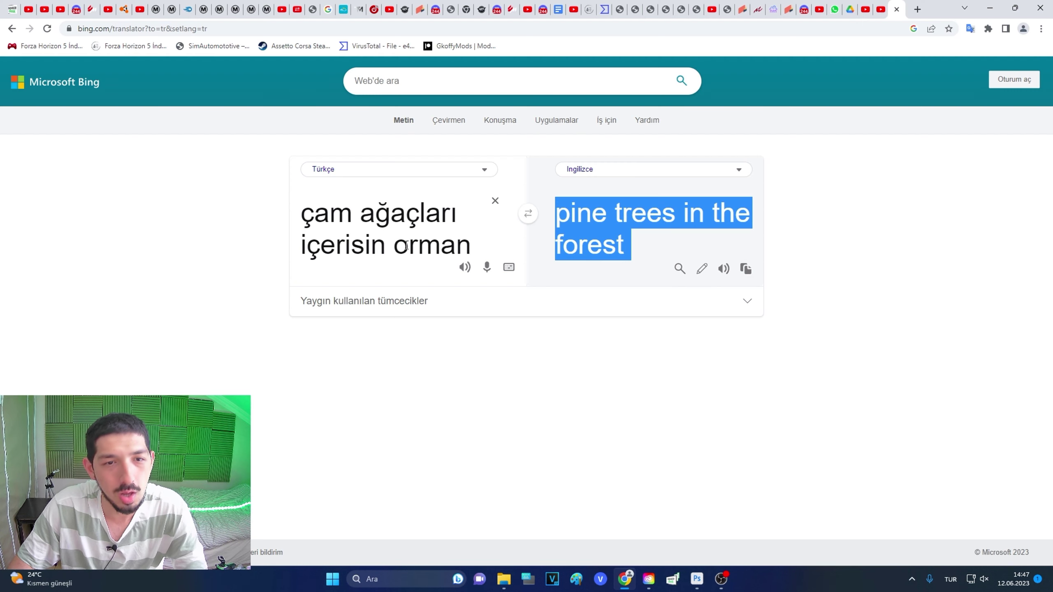
{"action": "double_click", "coordinate": [411, 245]}
{"action": "key", "text": "ctrl+a"}
{"action": "key", "text": "BackSpace"}
{"action": "type", "text": "ç"}
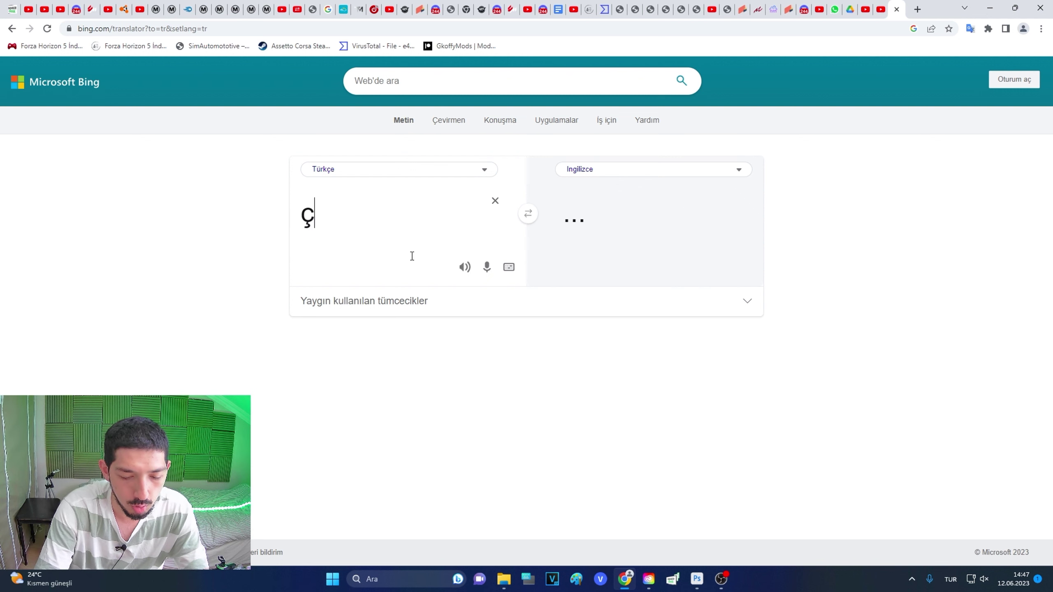
{"action": "type", "text": "öl"}
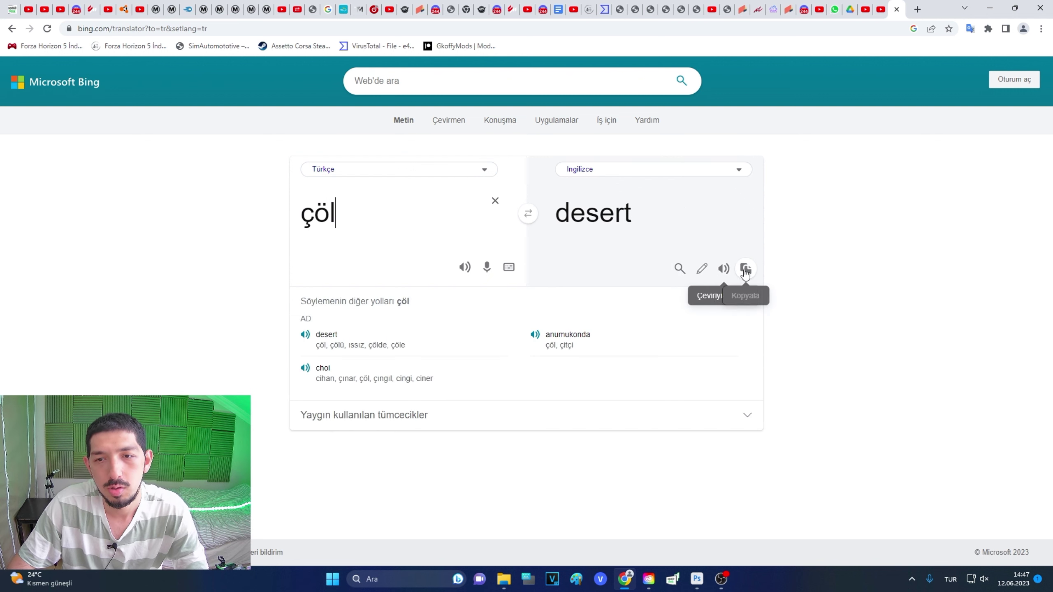
{"action": "left_click", "coordinate": [745, 268]}
{"action": "left_click", "coordinate": [696, 578]}
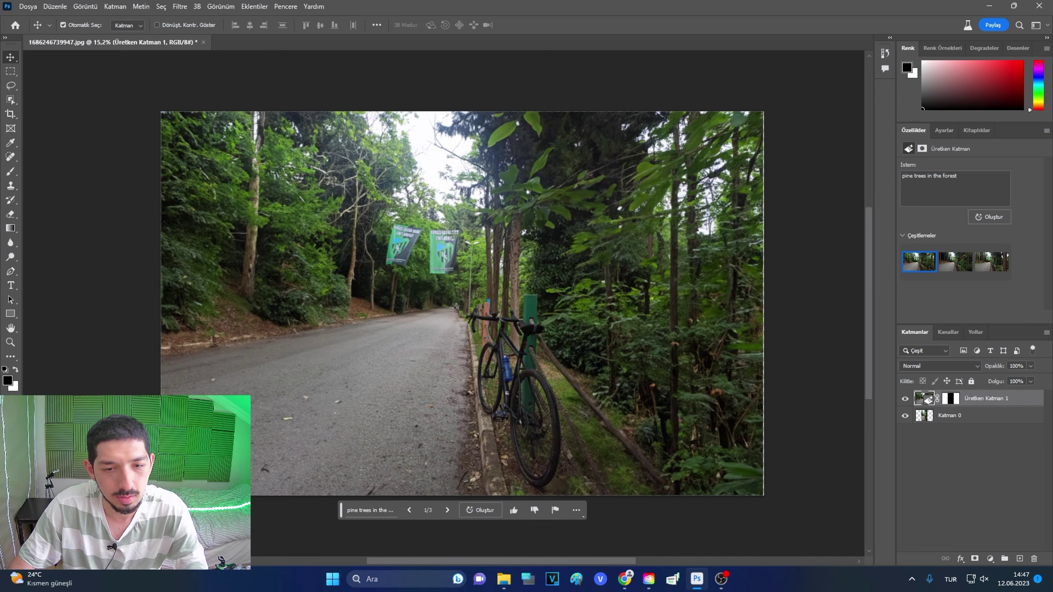
- Lasso the sides, fill with 'A place in the desert', and keep variation 2 of 3 with red rock walls
{"action": "left_click", "coordinate": [11, 85]}
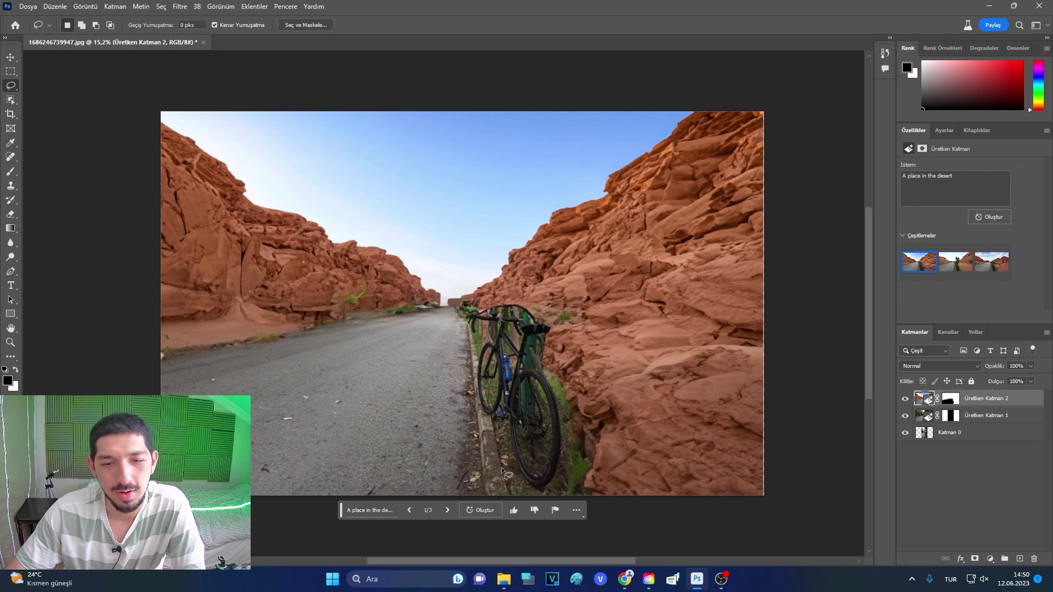
{"action": "left_click", "coordinate": [950, 268]}
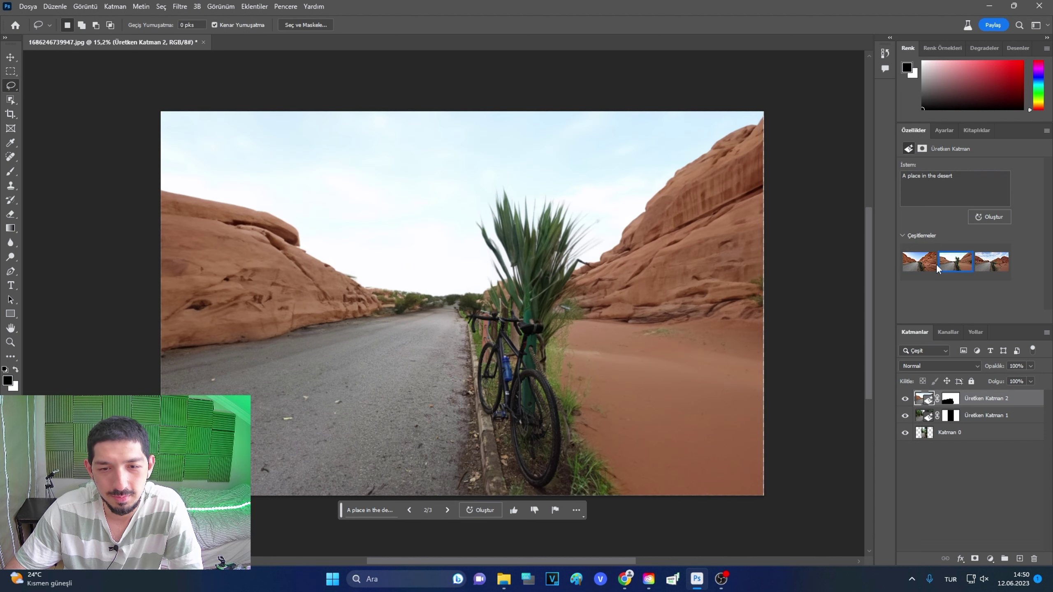
{"action": "mouse_move", "coordinate": [991, 262]}
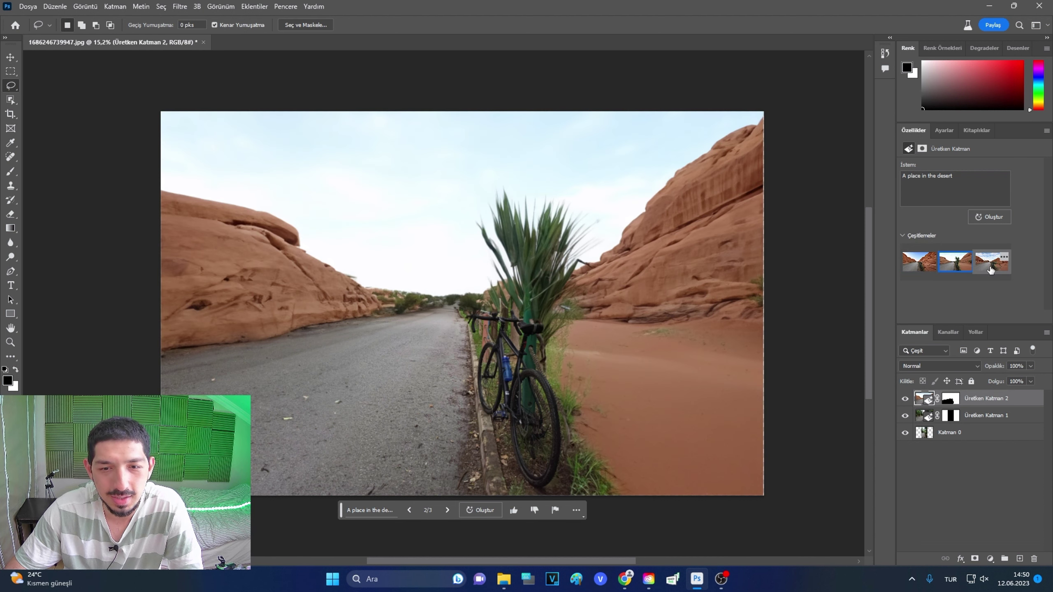
{"action": "left_click", "coordinate": [988, 268]}
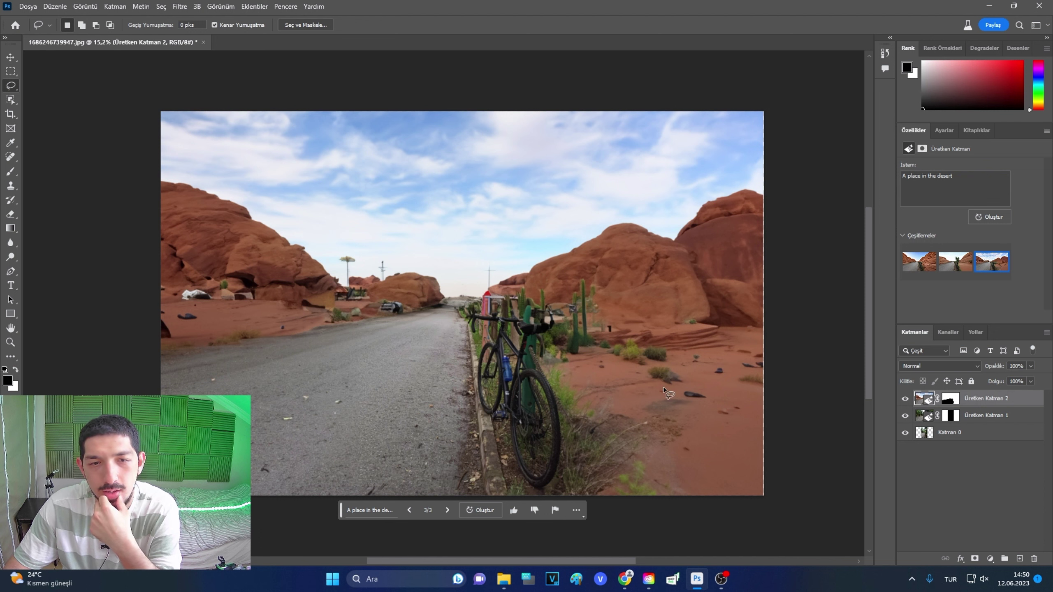
{"action": "left_click", "coordinate": [956, 265]}
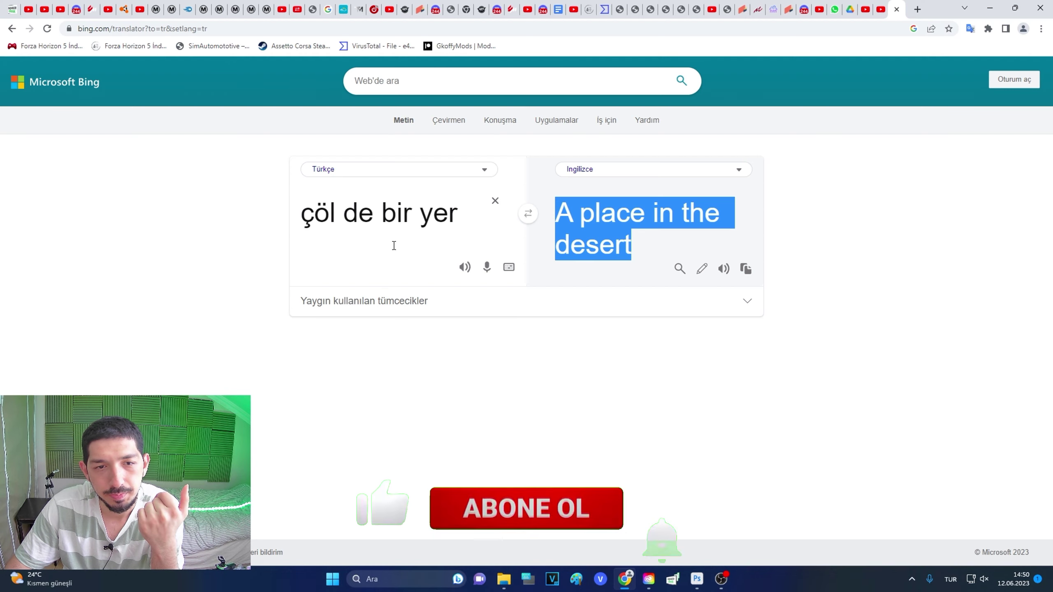
- Translate 'çöl kumları' into 'desert sands' and copy the phrase
{"action": "triple_click", "coordinate": [408, 237]}
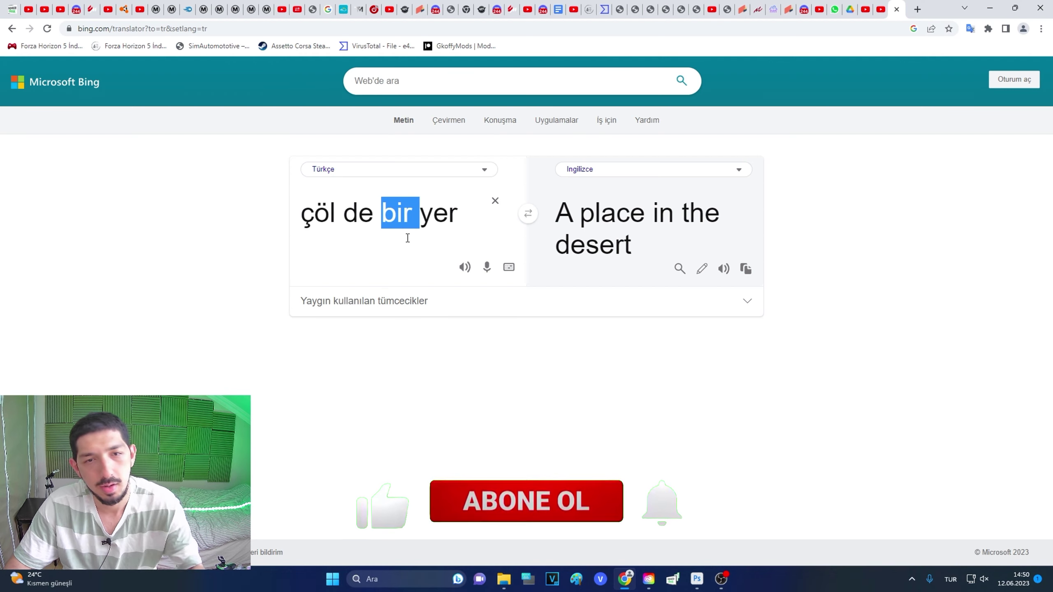
{"action": "type", "text": "çlm"}
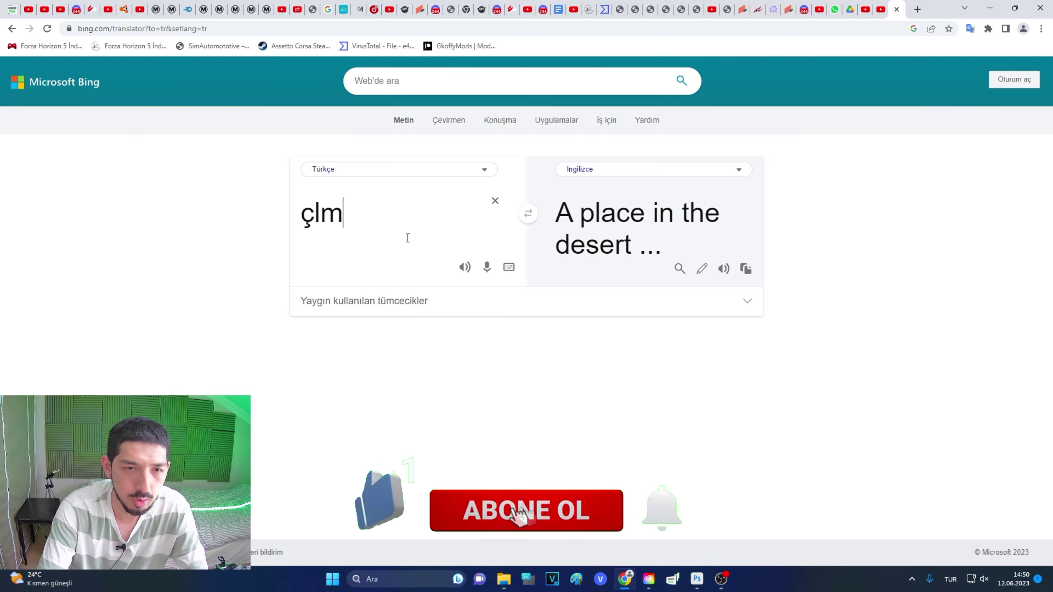
{"action": "key", "text": "BackSpace"}
{"action": "key", "text": "BackSpace"}
{"action": "key", "text": "BackSpace"}
{"action": "type", "text": "ç"}
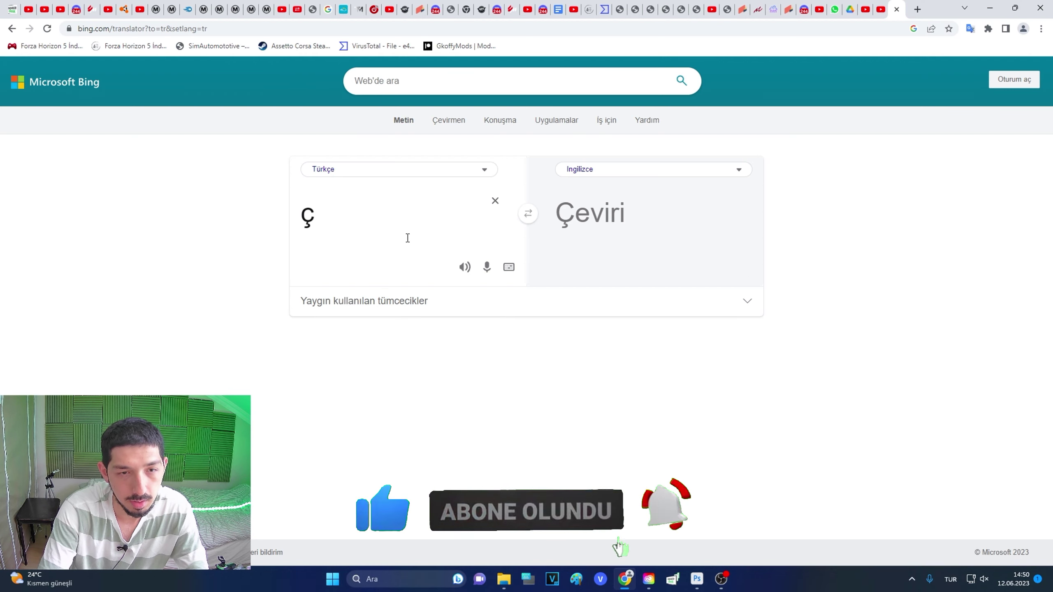
{"action": "type", "text": "öl kumları"}
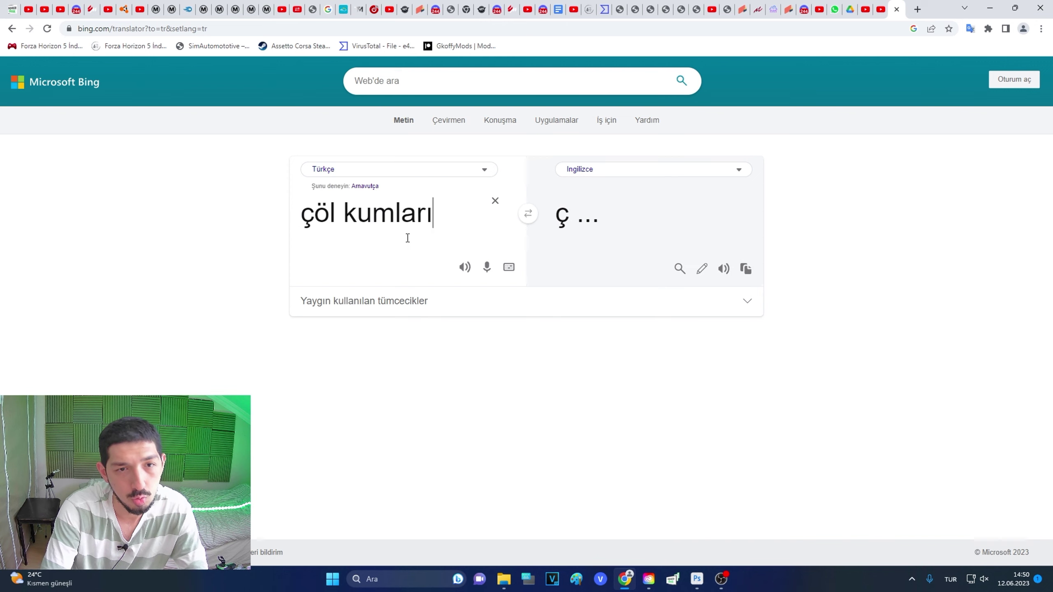
{"action": "left_click", "coordinate": [745, 269]}
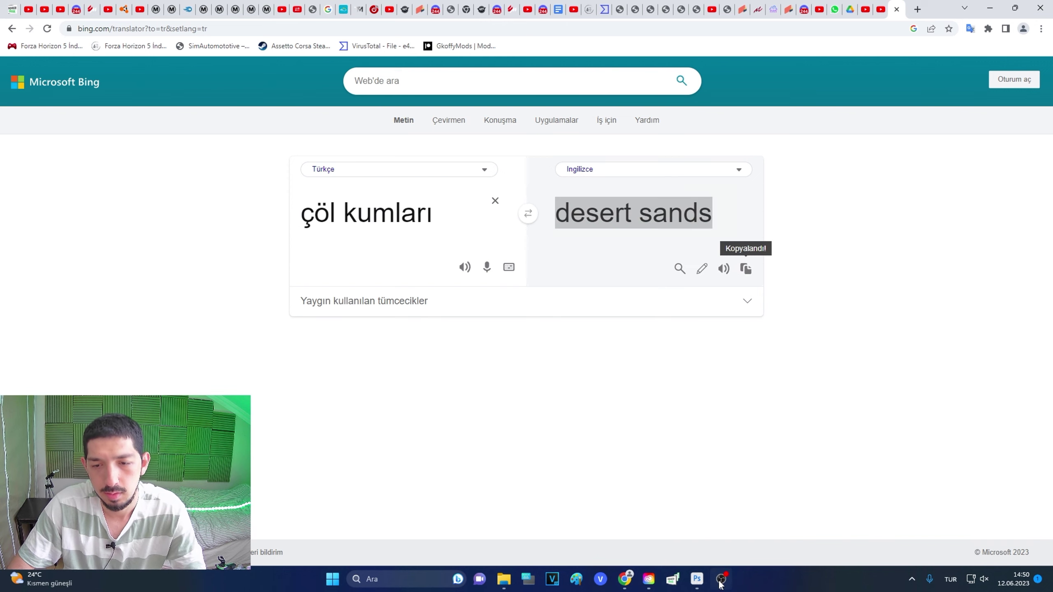
{"action": "left_click", "coordinate": [704, 580]}
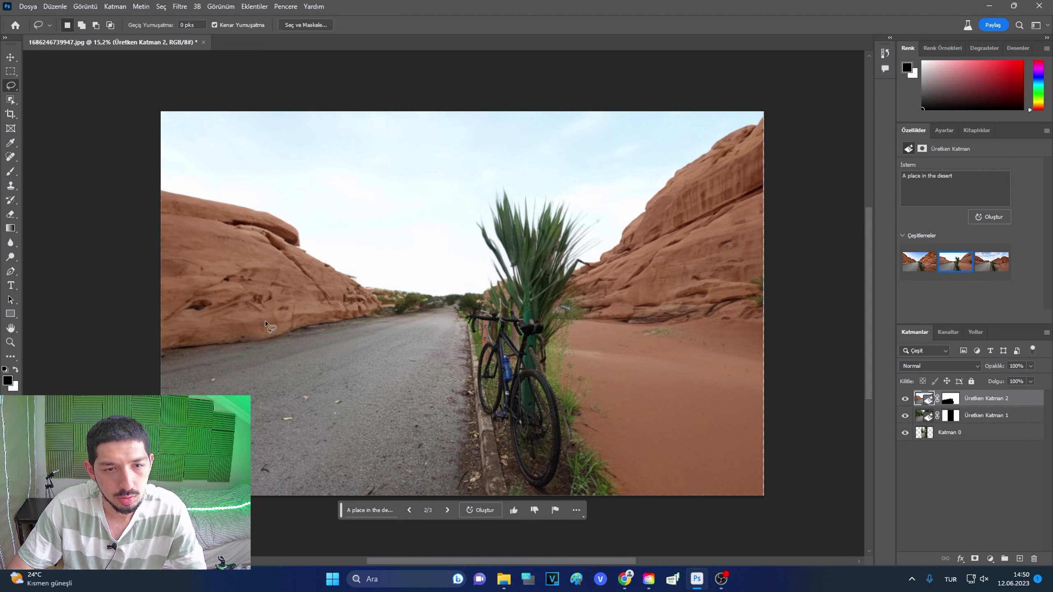
- Generate a 'desert sands' fill and keep the orange dunes variation, 2 of 6
{"action": "left_click", "coordinate": [369, 509]}
{"action": "key", "text": "ctrl+v"}
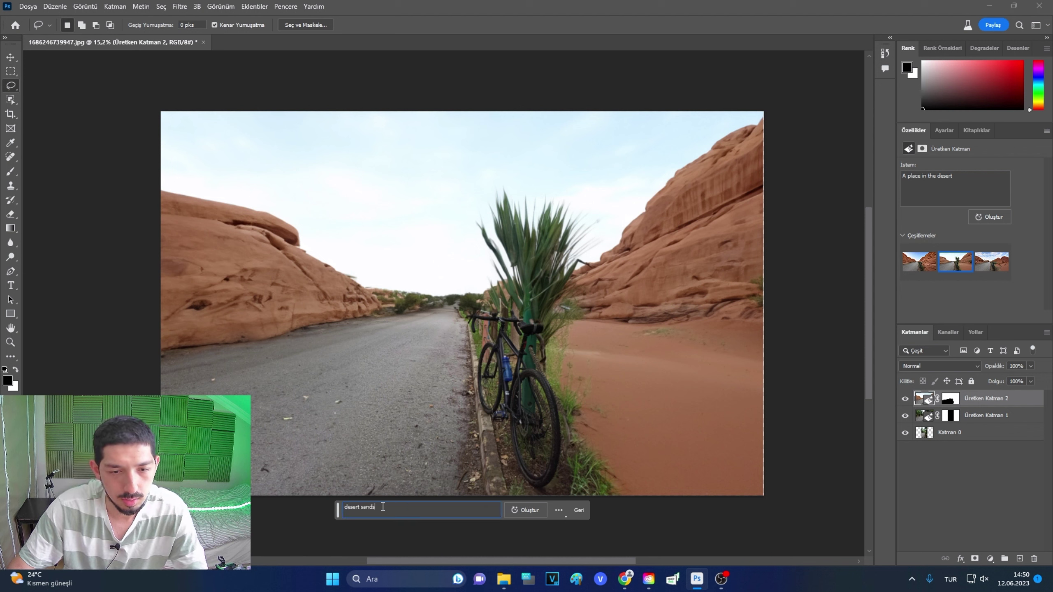
{"action": "left_click", "coordinate": [518, 510]}
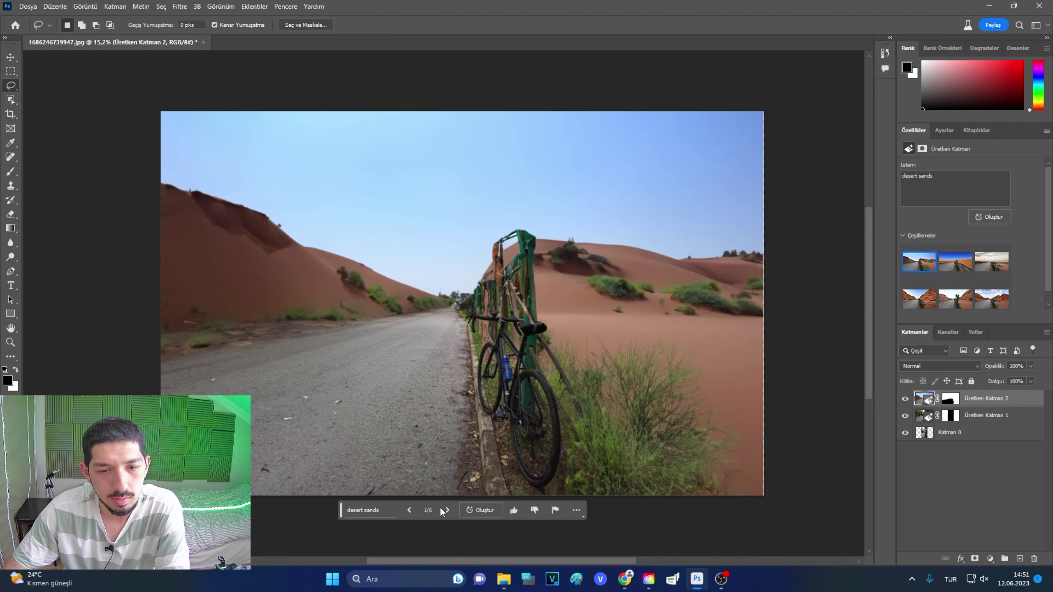
{"action": "left_click", "coordinate": [446, 510]}
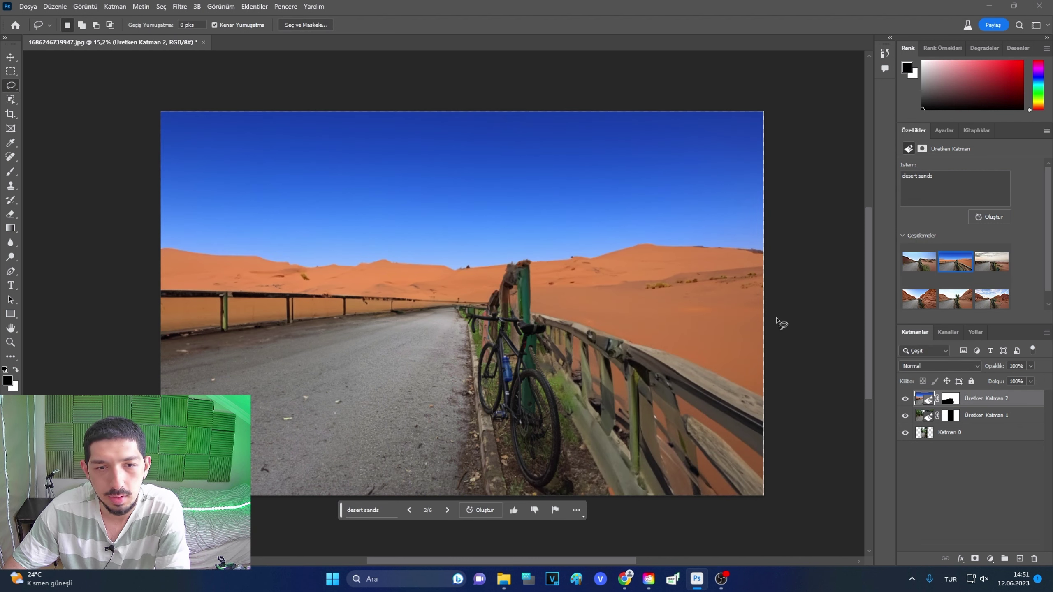
{"action": "left_click", "coordinate": [991, 262]}
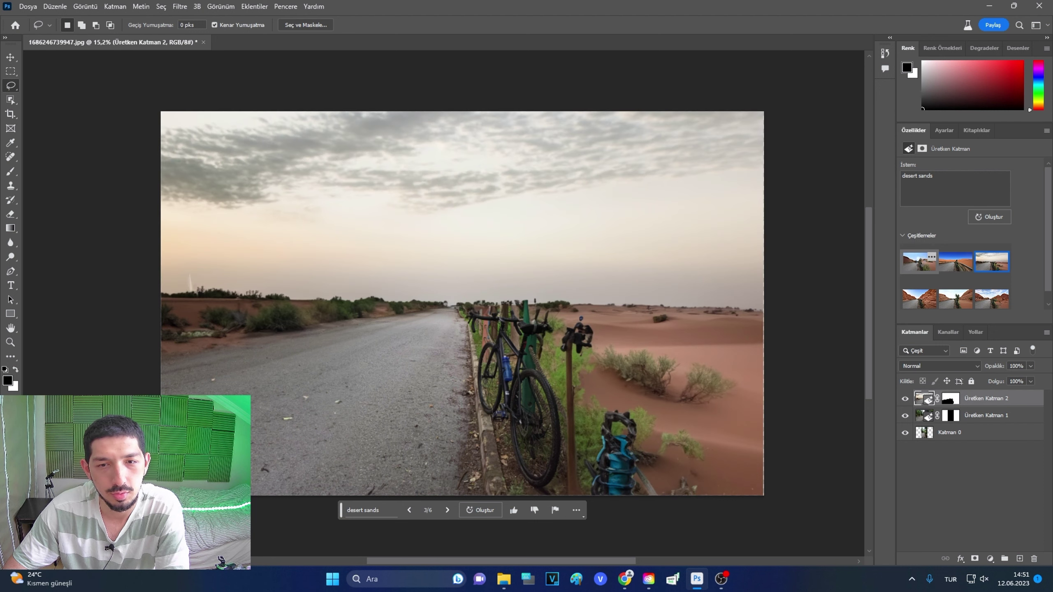
{"action": "left_click", "coordinate": [919, 263]}
{"action": "mouse_move", "coordinate": [954, 262]}
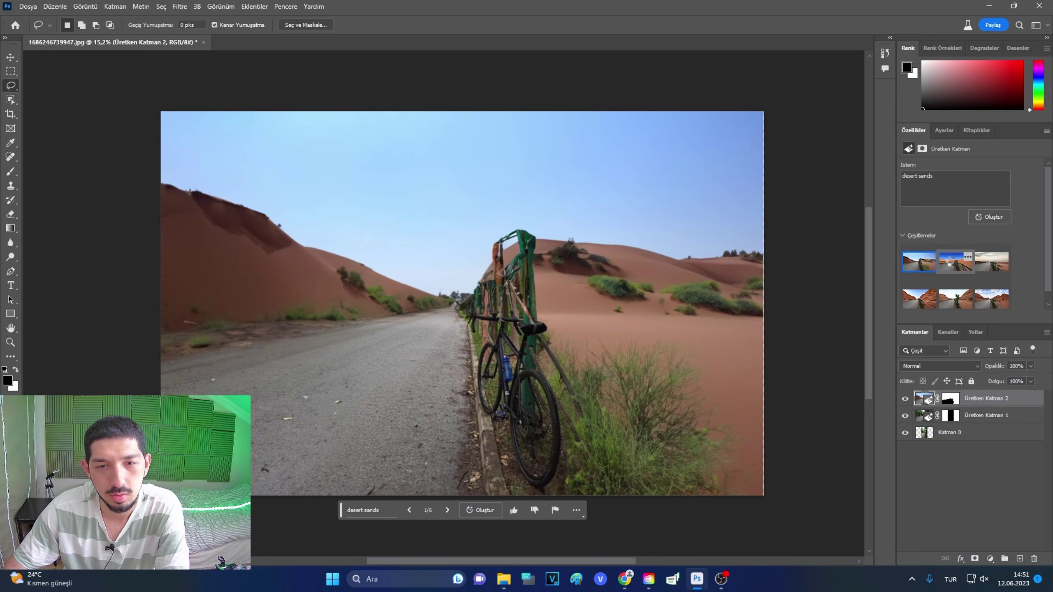
{"action": "left_click", "coordinate": [951, 263]}
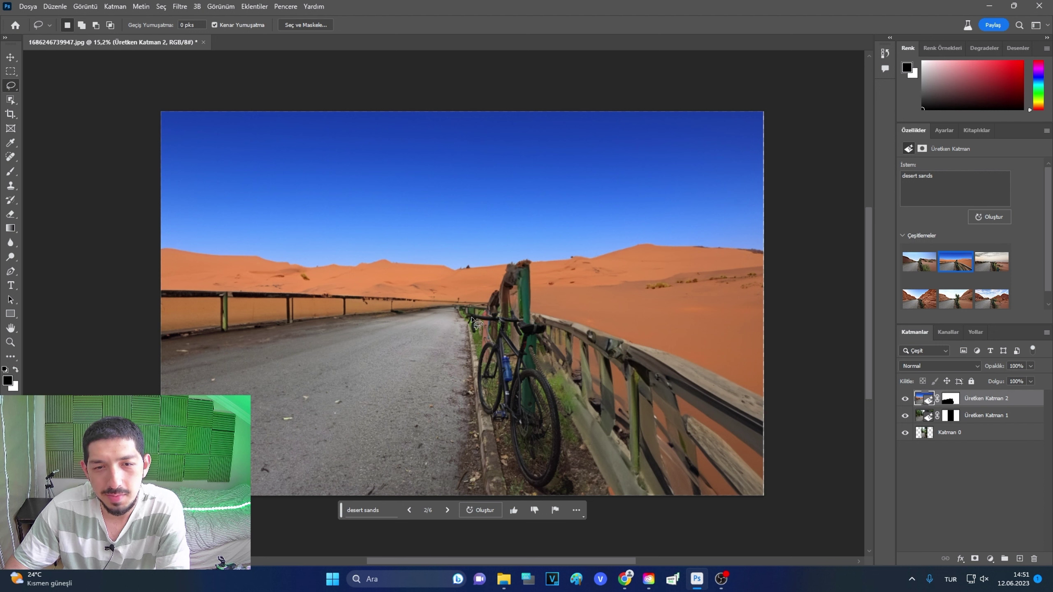
{"action": "left_click_drag", "start_coordinate": [468, 303], "coordinate": [465, 368]}
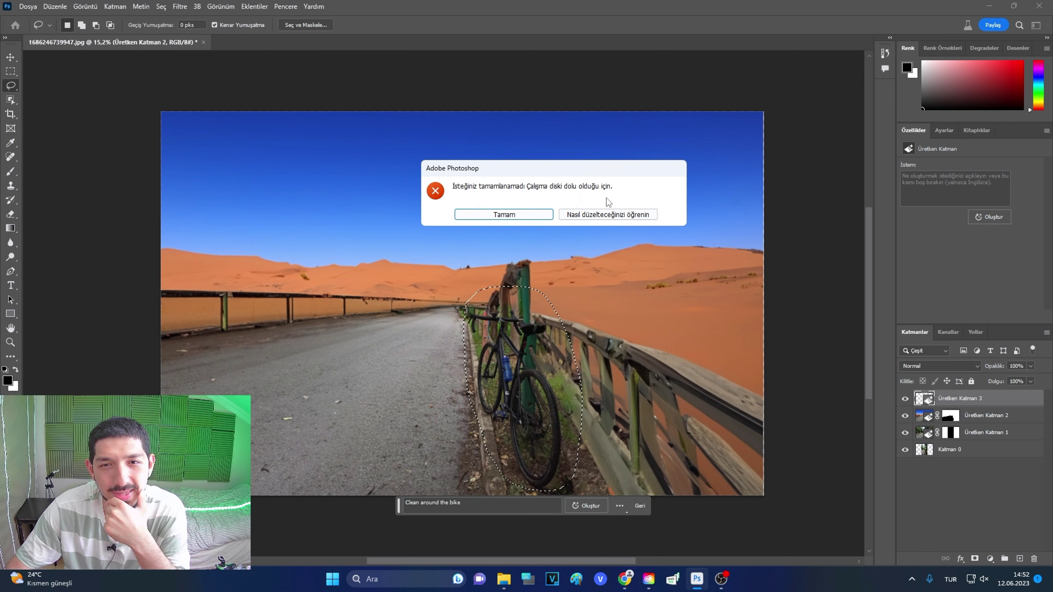
{"action": "left_click", "coordinate": [539, 214]}
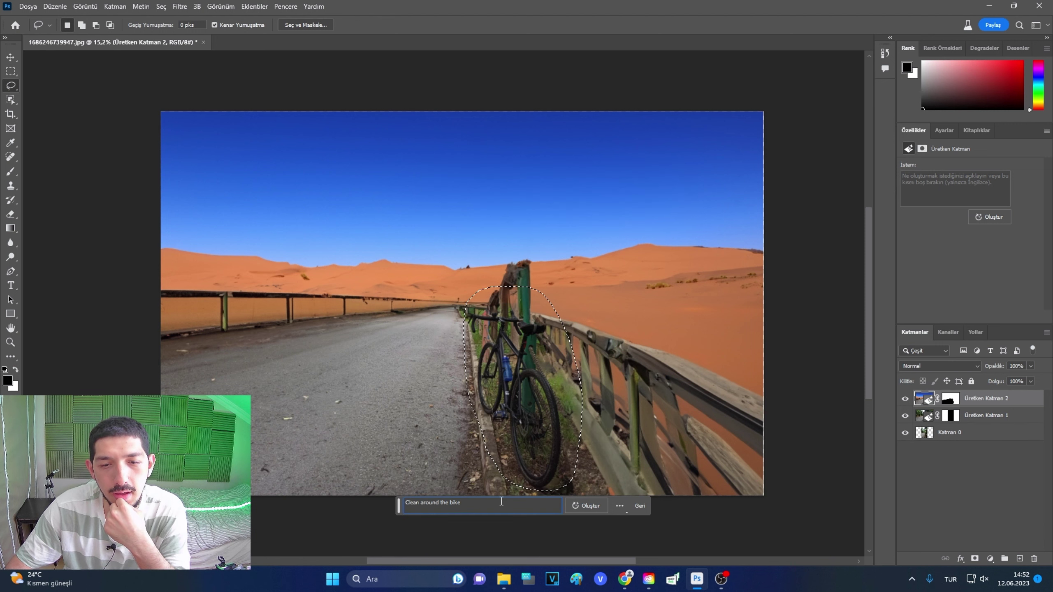
{"action": "left_click", "coordinate": [585, 506]}
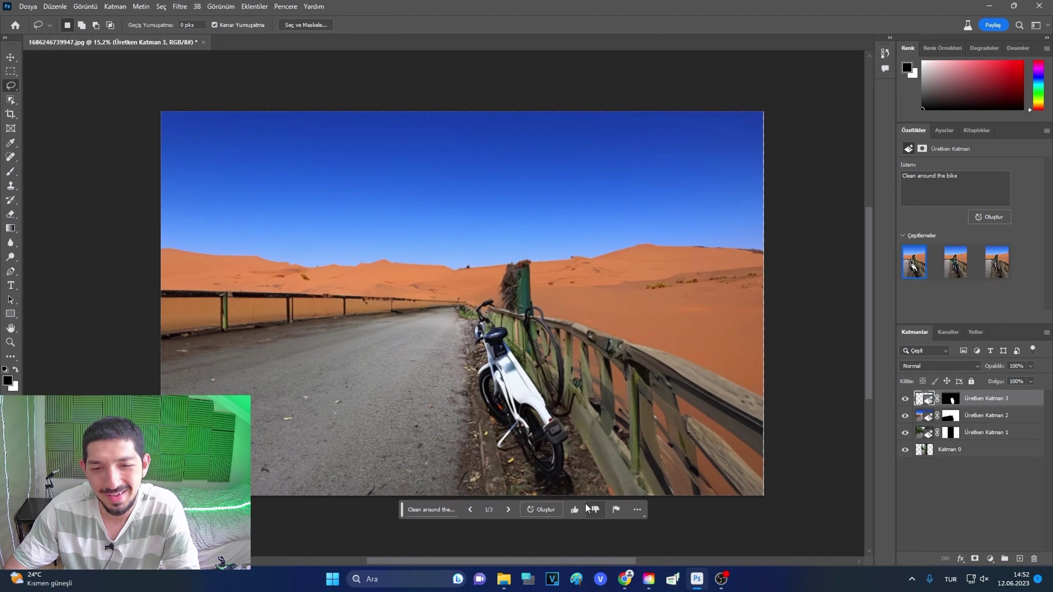
{"action": "left_click", "coordinate": [955, 263]}
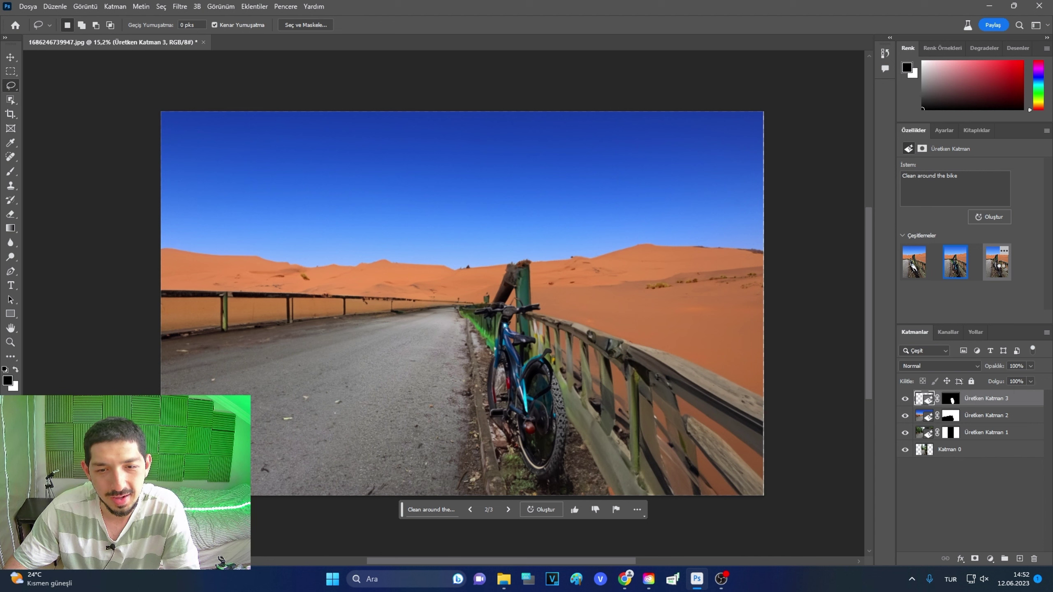
{"action": "left_click", "coordinate": [997, 262]}
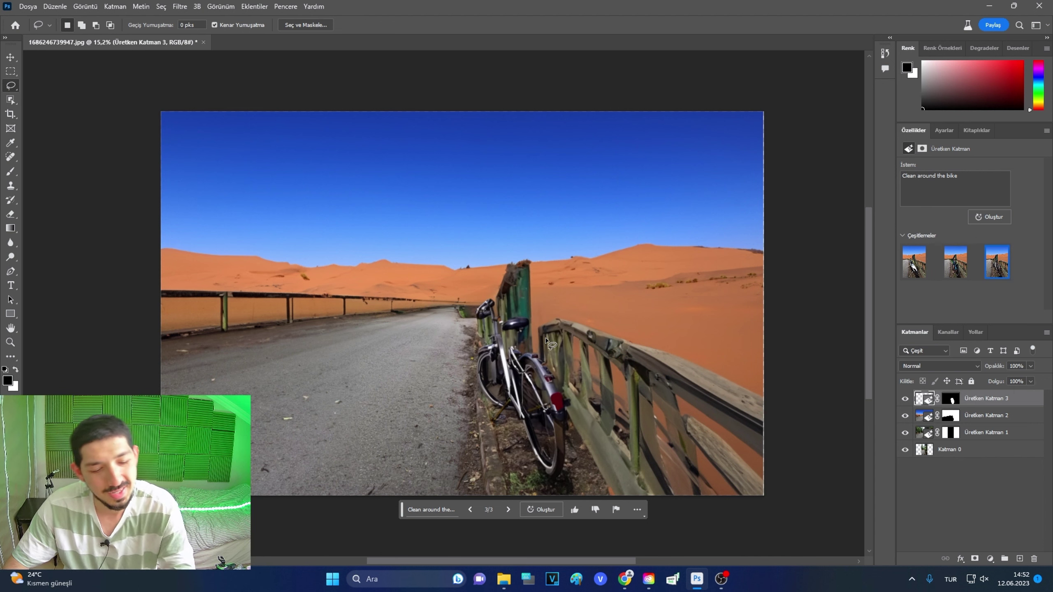
{"action": "key", "text": "ctrl+z"}
{"action": "key", "text": "ctrl+z"}
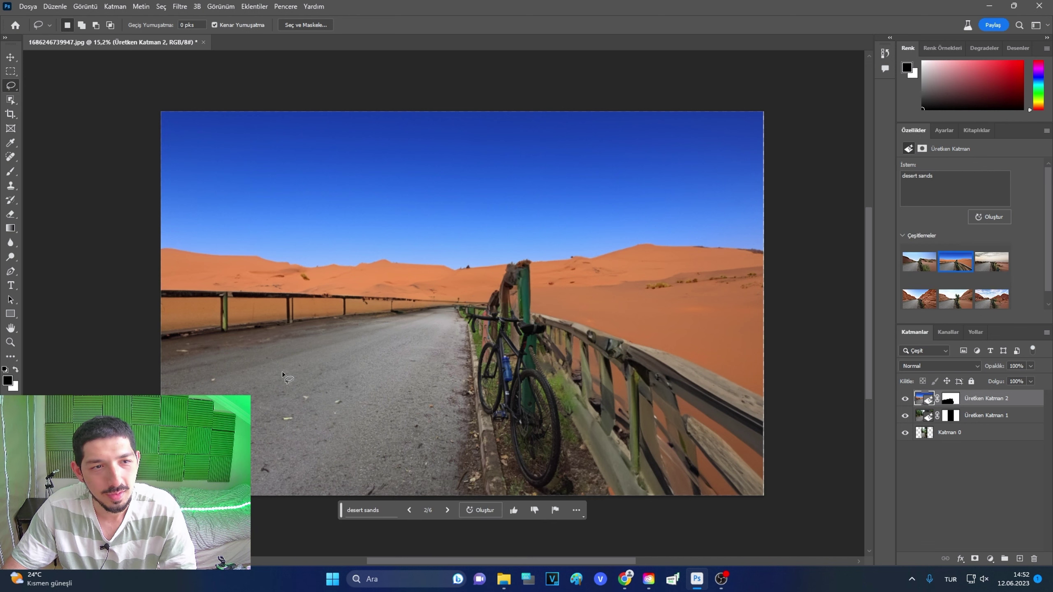
- Close all documents without saving the desert road image
{"action": "left_click", "coordinate": [28, 6]}
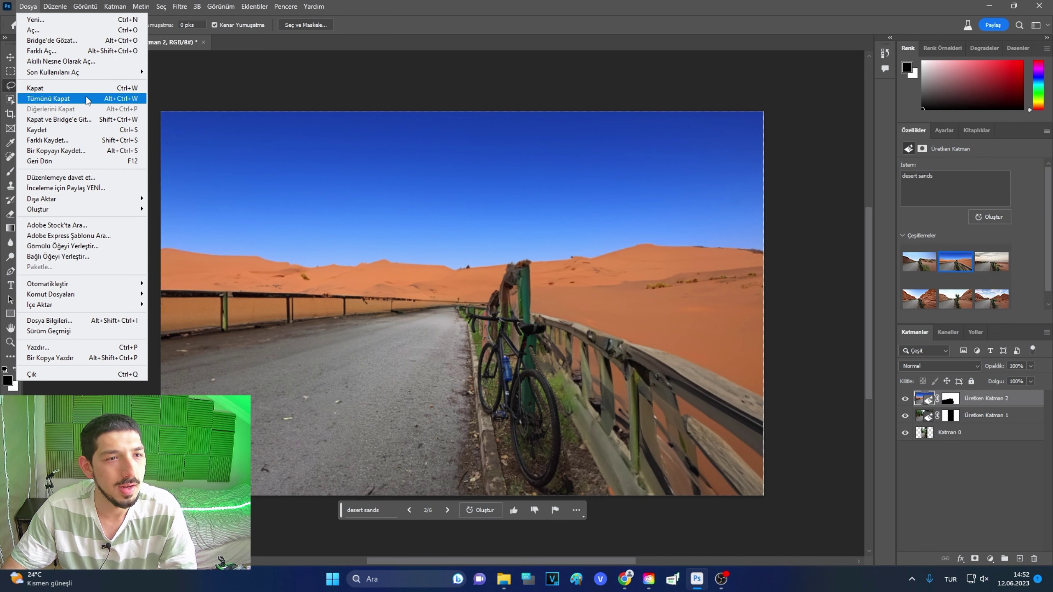
{"action": "left_click", "coordinate": [88, 101]}
{"action": "left_click", "coordinate": [528, 215]}
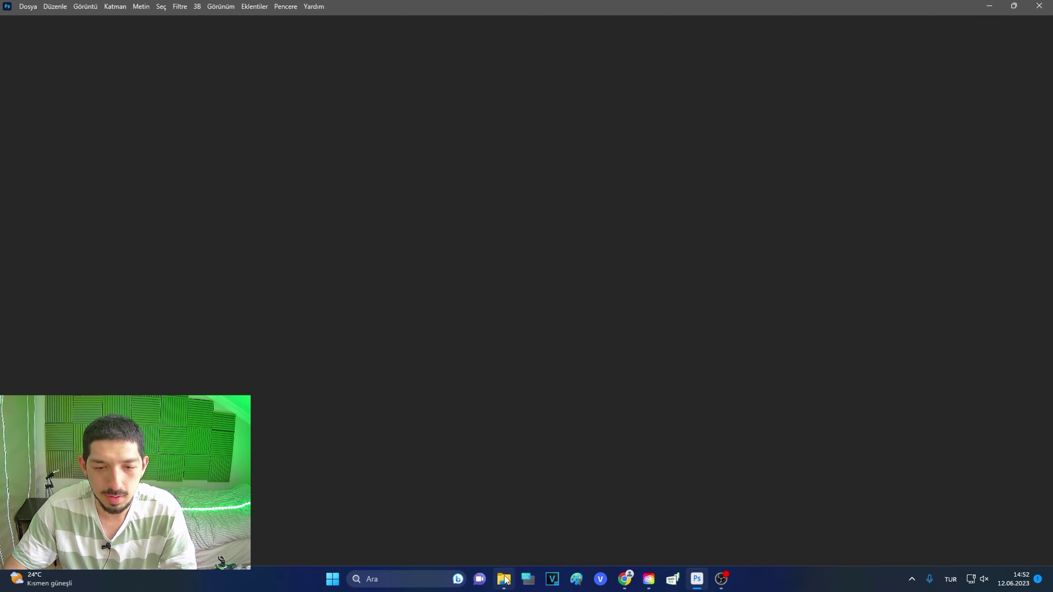
- Open the cyclist selfie 1686246739669.jpg from Photoshop's recent files
{"action": "left_click", "coordinate": [504, 538]}
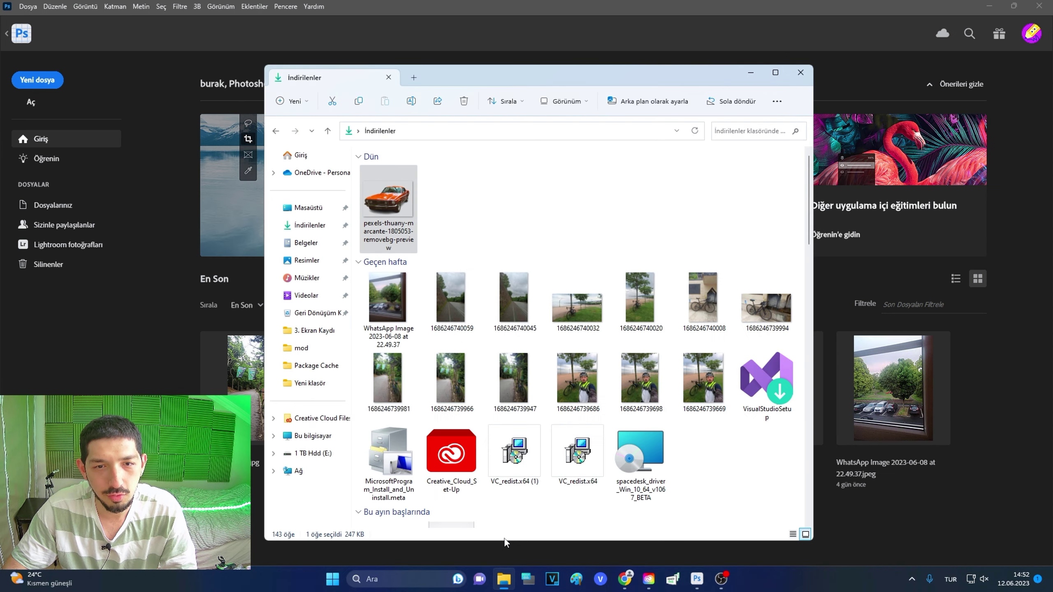
{"action": "left_click", "coordinate": [504, 579]}
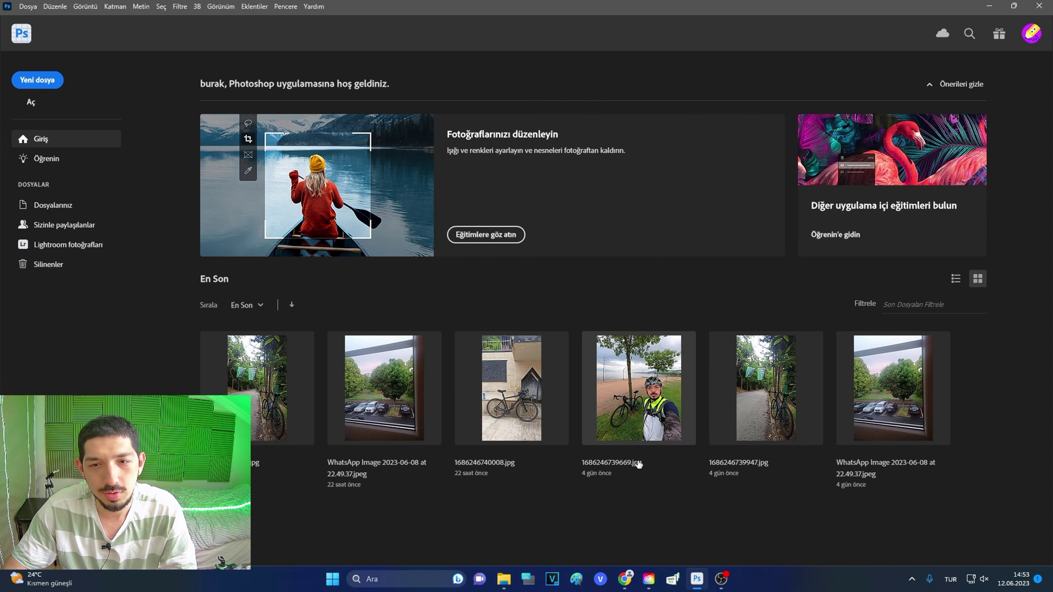
{"action": "left_click", "coordinate": [652, 400]}
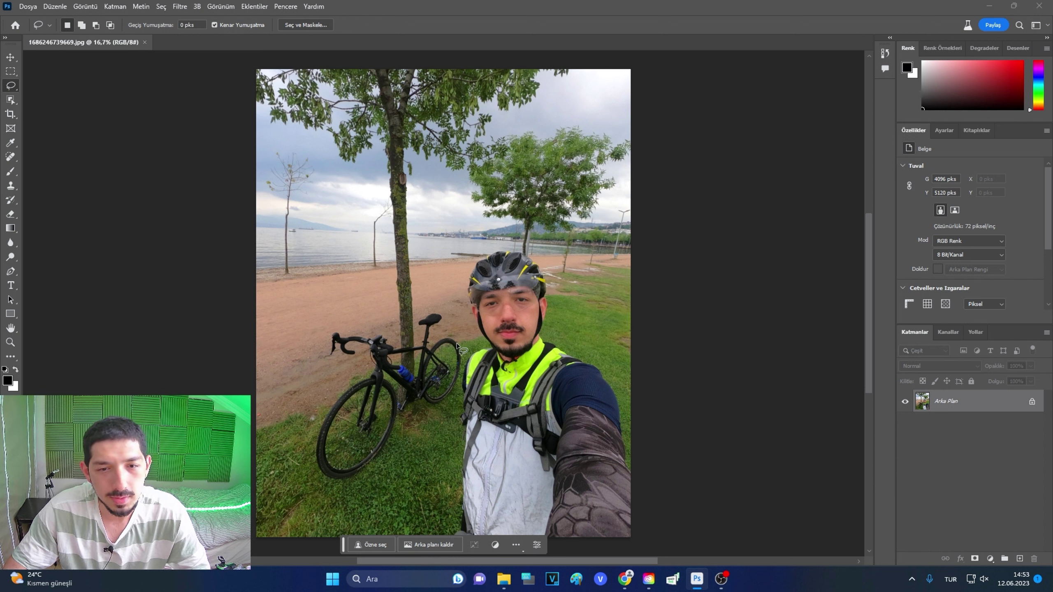
- Lasso a selection around the man's vest and torso
{"action": "left_click_drag", "start_coordinate": [467, 353], "coordinate": [485, 350]}
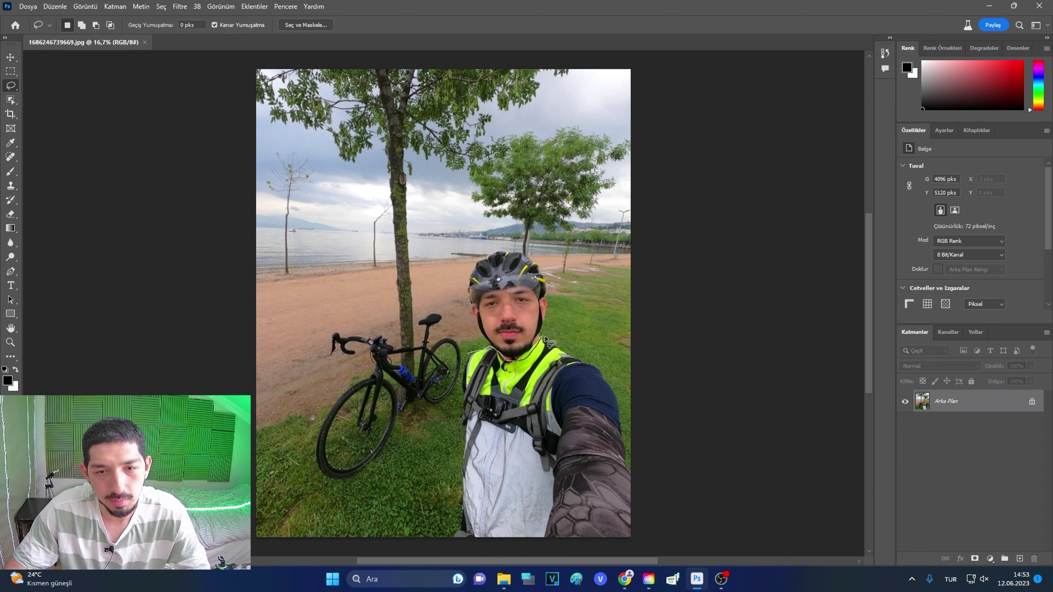
{"action": "mouse_move", "coordinate": [621, 398]}
{"action": "left_mouse_down"}
{"action": "mouse_move", "coordinate": [646, 511]}
{"action": "mouse_move", "coordinate": [549, 553]}
{"action": "mouse_move", "coordinate": [449, 550]}
{"action": "left_mouse_up"}
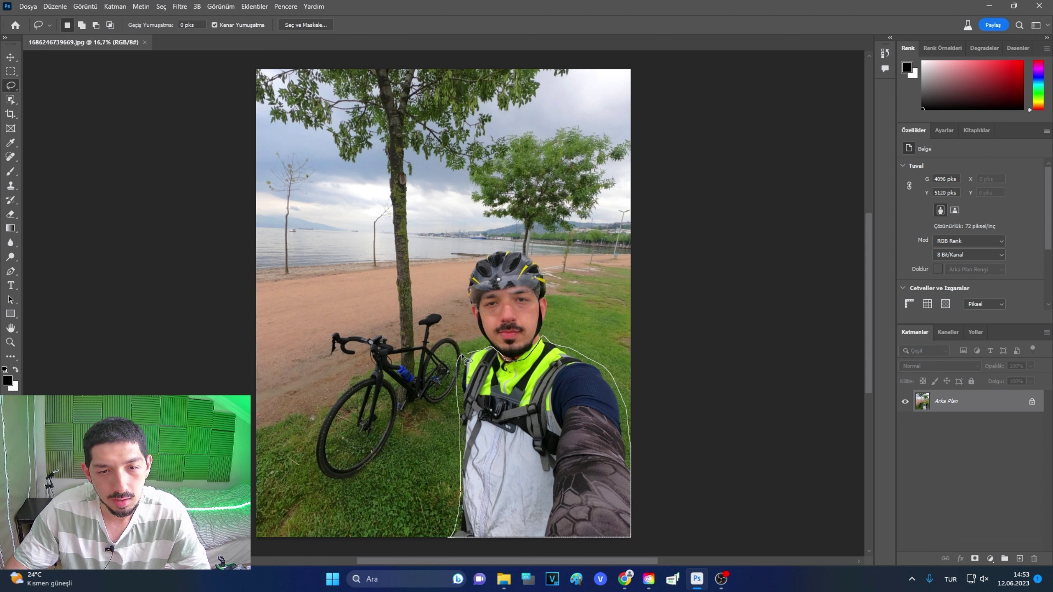
{"action": "left_click_drag", "start_coordinate": [463, 356], "coordinate": [467, 352]}
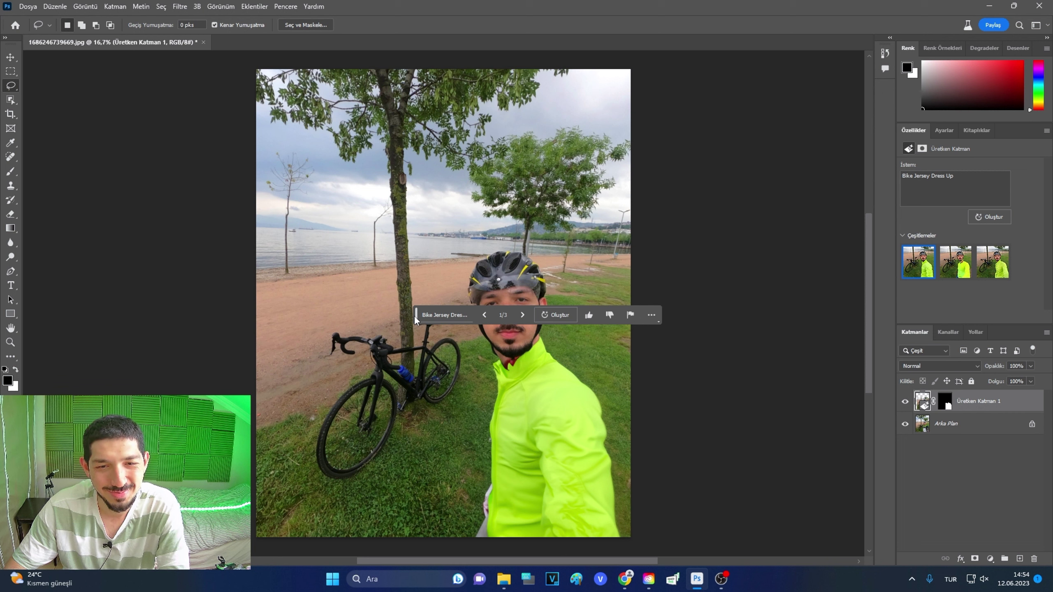
- Browse the three generated cycling jersey variations, ending on the first
{"action": "left_click_drag", "start_coordinate": [416, 319], "coordinate": [508, 155]}
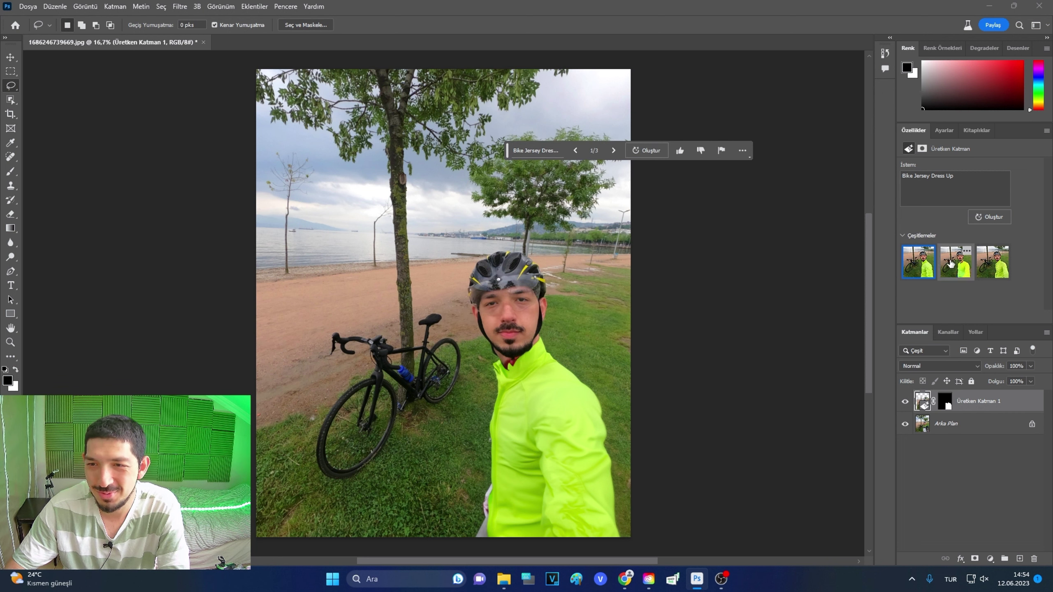
{"action": "left_click", "coordinate": [954, 263]}
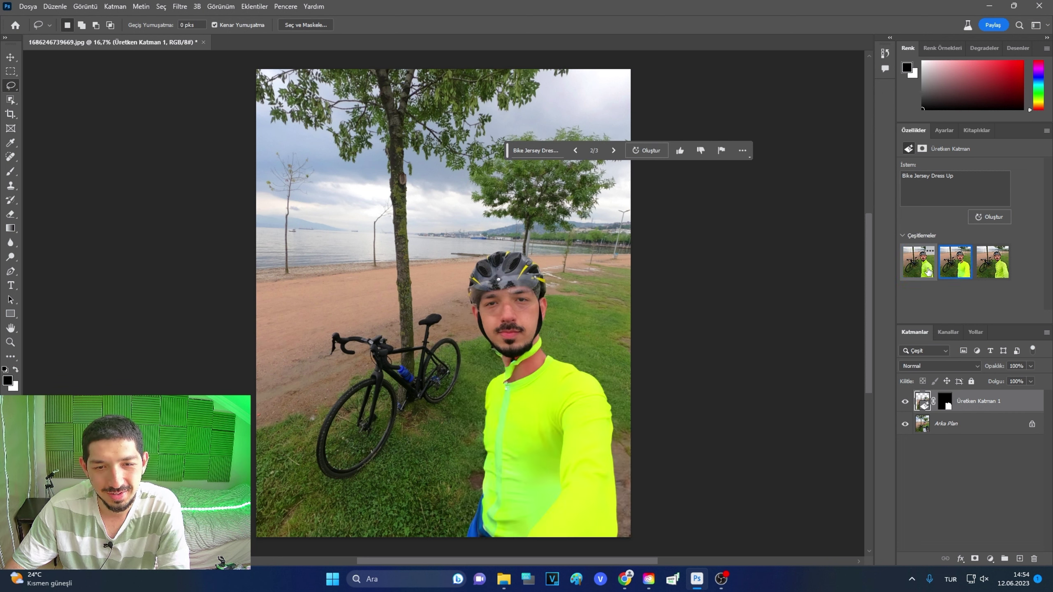
{"action": "mouse_move", "coordinate": [992, 262]}
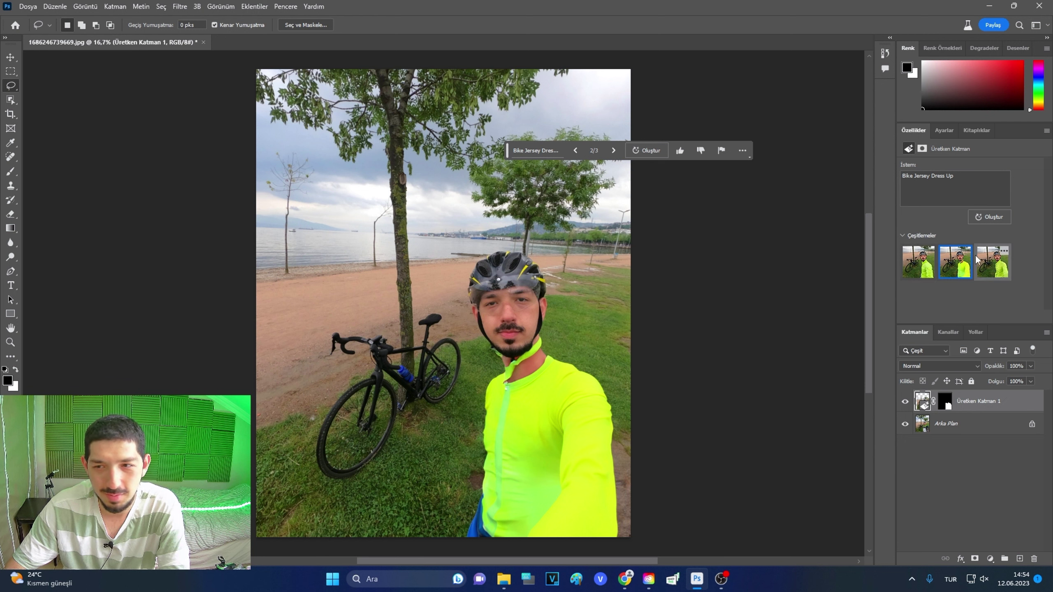
{"action": "left_click", "coordinate": [993, 261]}
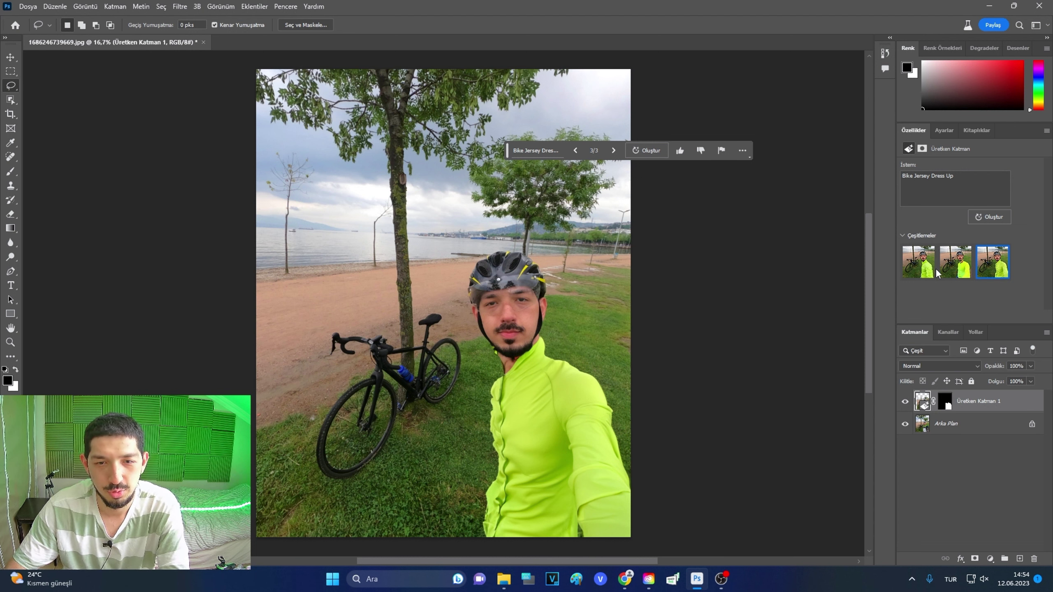
{"action": "mouse_move", "coordinate": [918, 262]}
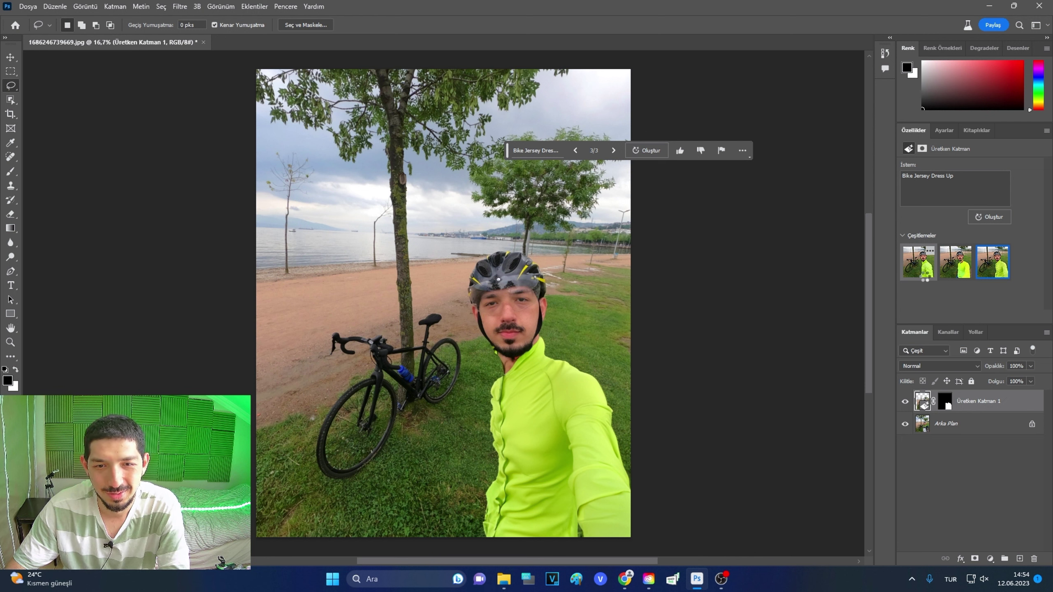
{"action": "left_click", "coordinate": [919, 262]}
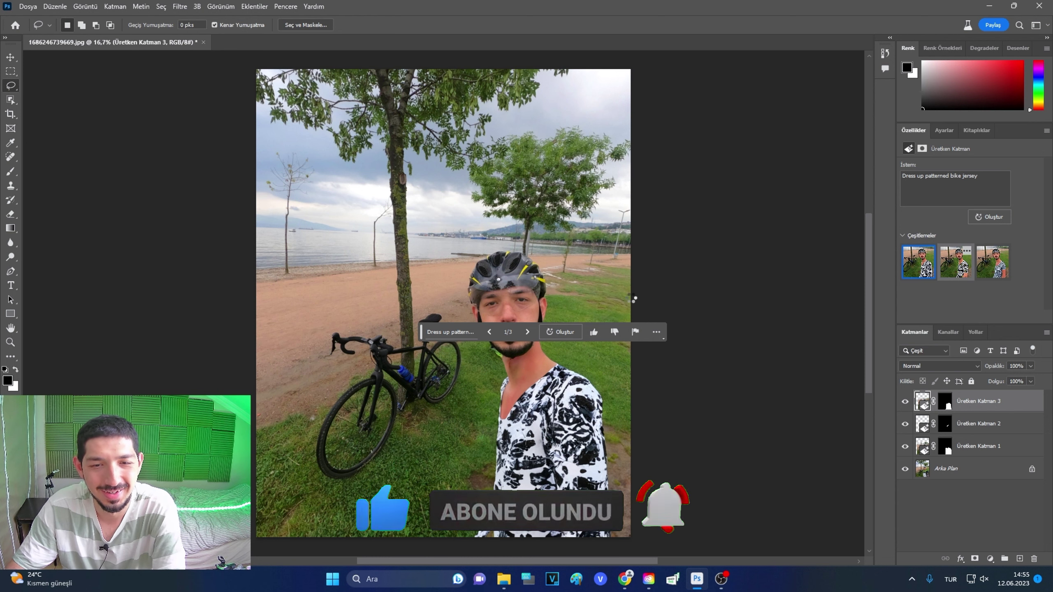
- Preview the second black-and-white patterned jersey variation and move the panel aside for a clear view
{"action": "left_click", "coordinate": [528, 332]}
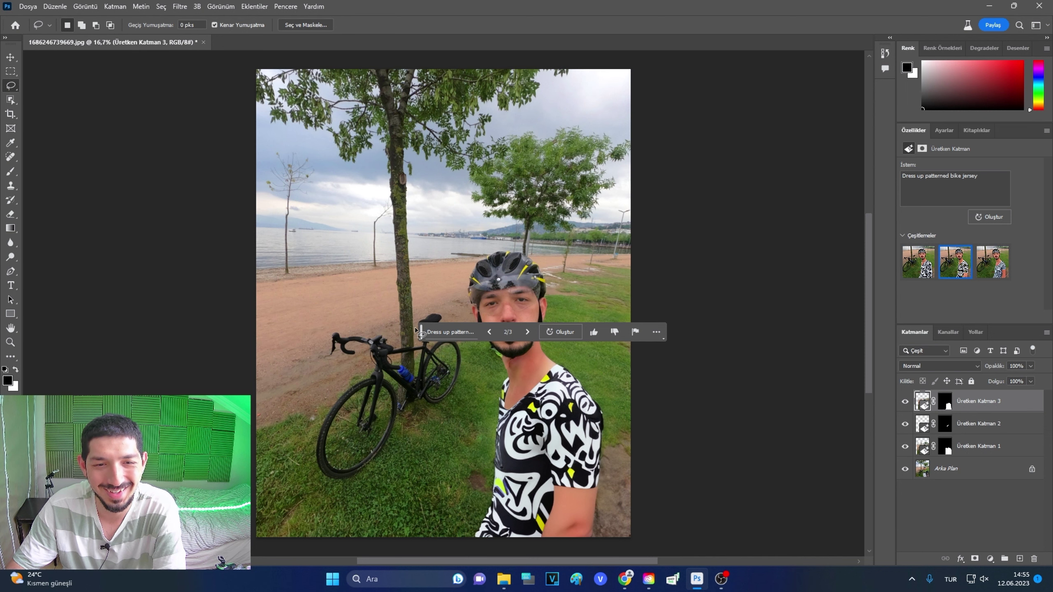
{"action": "left_click_drag", "start_coordinate": [418, 331], "coordinate": [495, 184]}
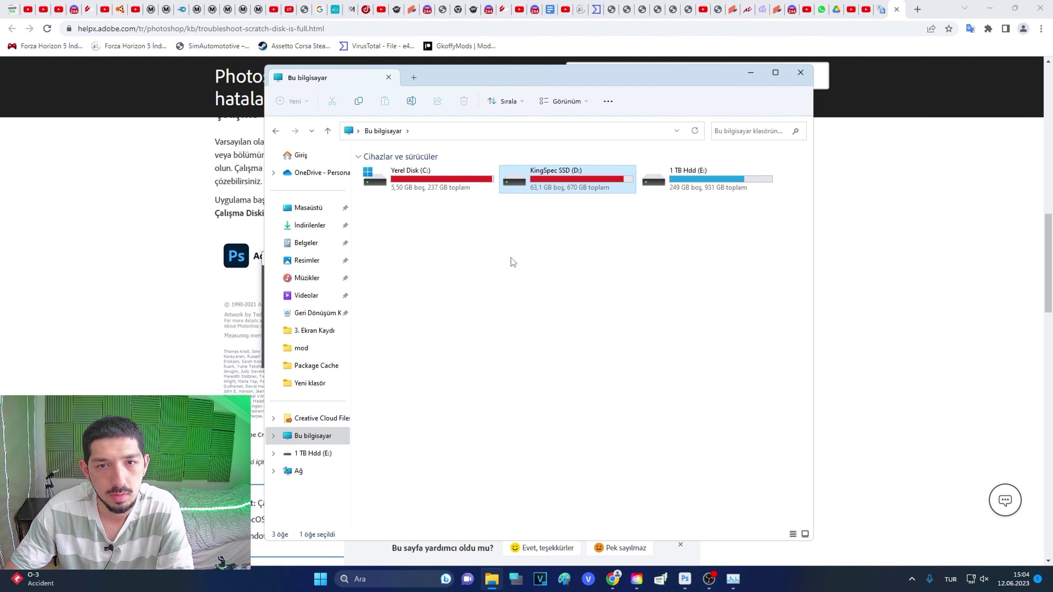
- Deselect the drives in This PC and bring Adobe's scratch-disk-full help page to the front
{"action": "left_click", "coordinate": [511, 258]}
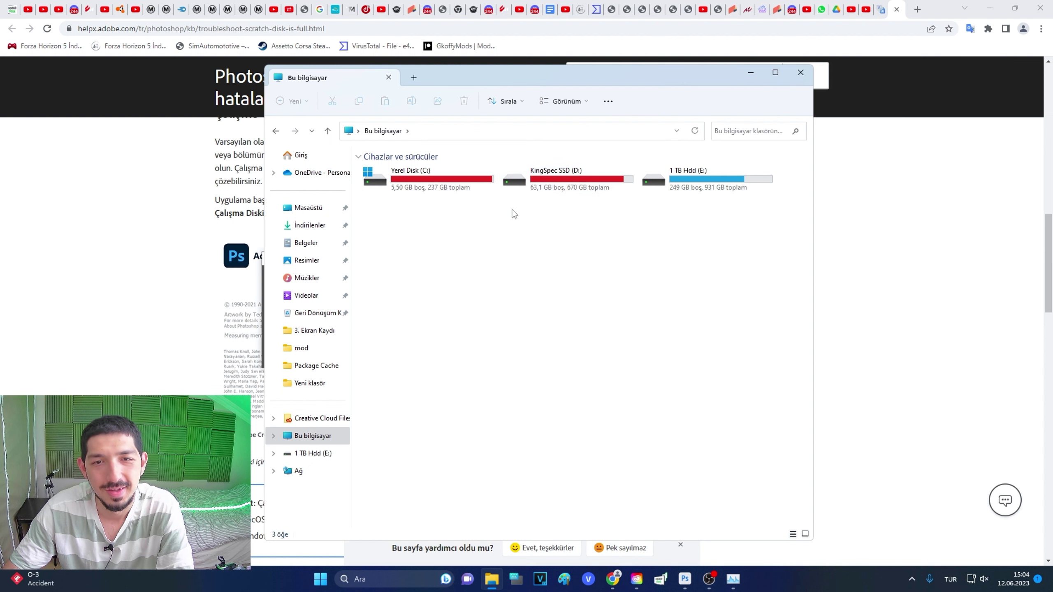
{"action": "left_click", "coordinate": [838, 244]}
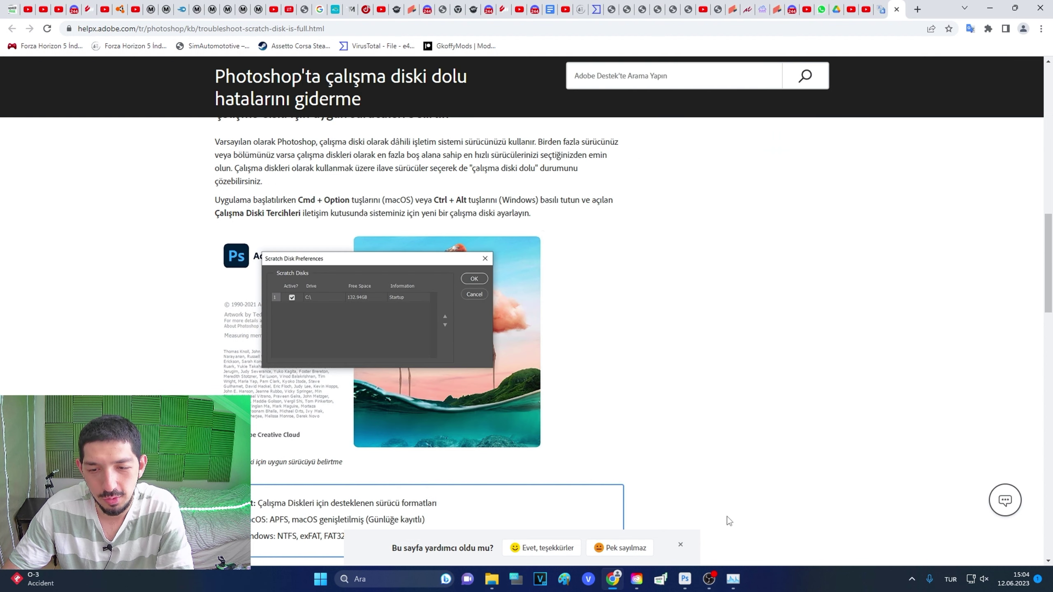
{"action": "left_click", "coordinate": [733, 579]}
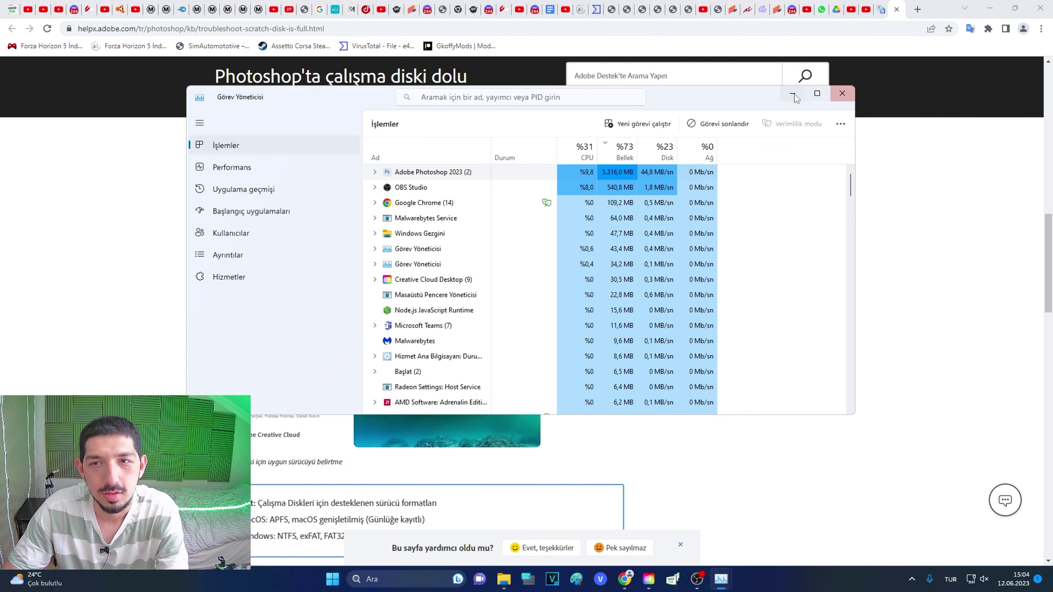
{"action": "left_click", "coordinate": [842, 94]}
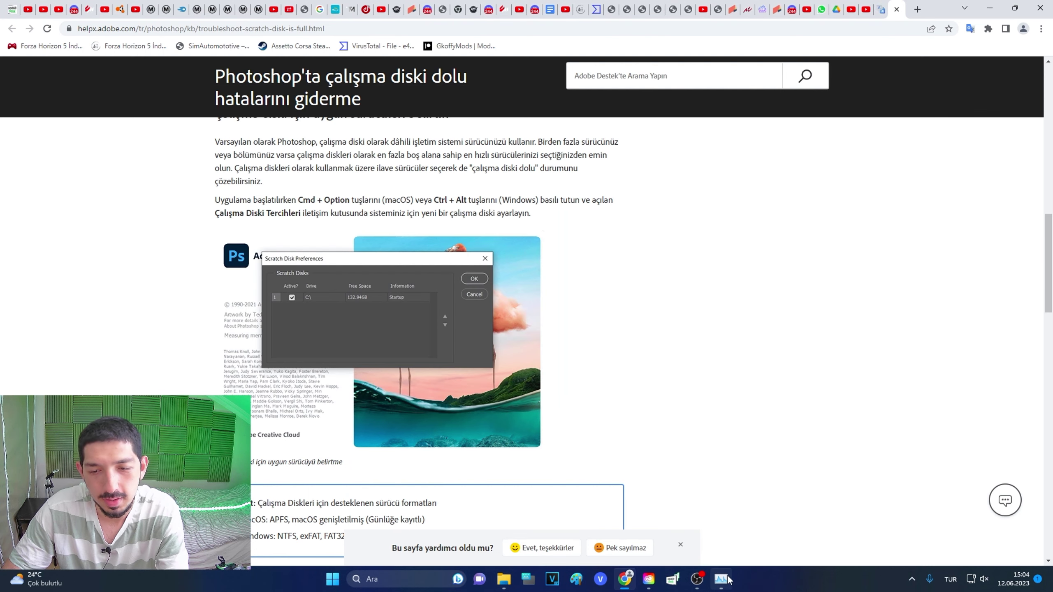